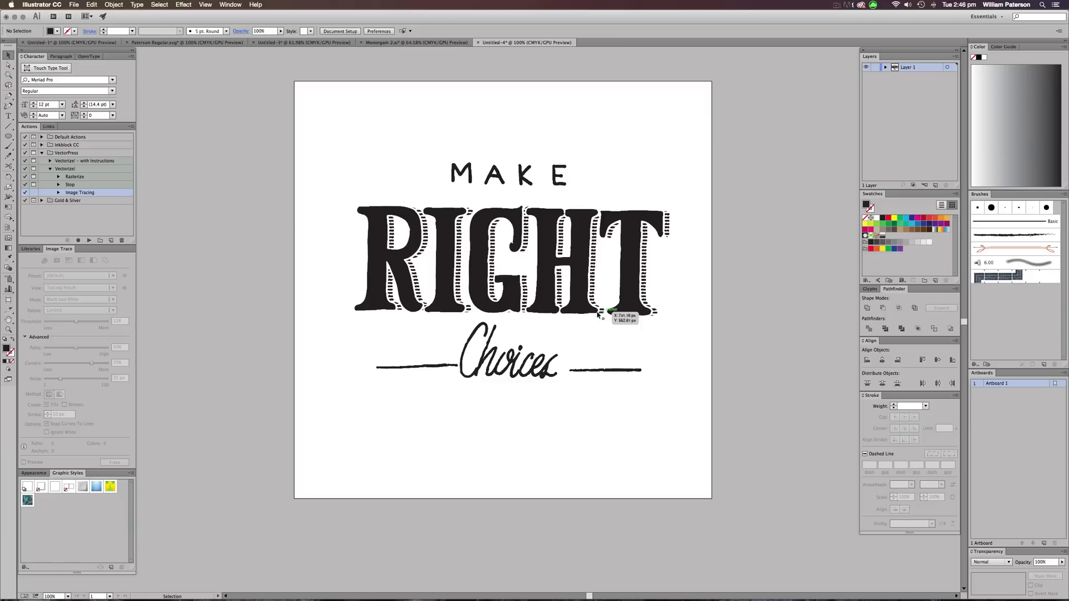
# Delete all of the shaded MAKE RIGHT Choices lettering from the artboard
pyautogui.click(594, 262)
pyautogui.click(605, 271)
pyautogui.moveTo(616, 146); pyautogui.dragTo(460, 430)
pyautogui.press('Delete')
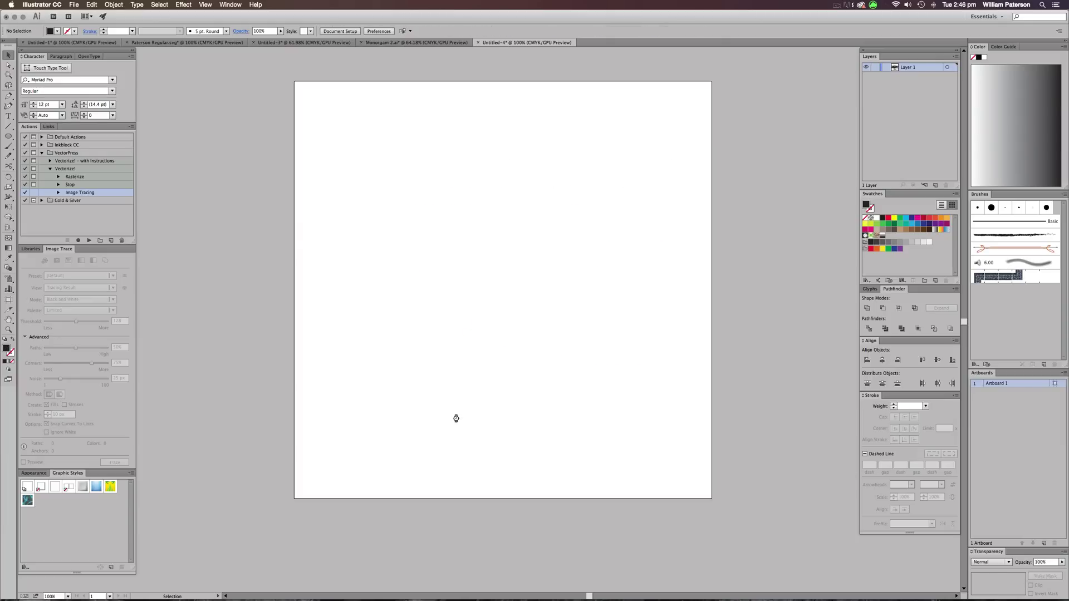
# Place the Idea artwork from the New Branding library on the artboard and position it near the centre
pyautogui.click(31, 249)
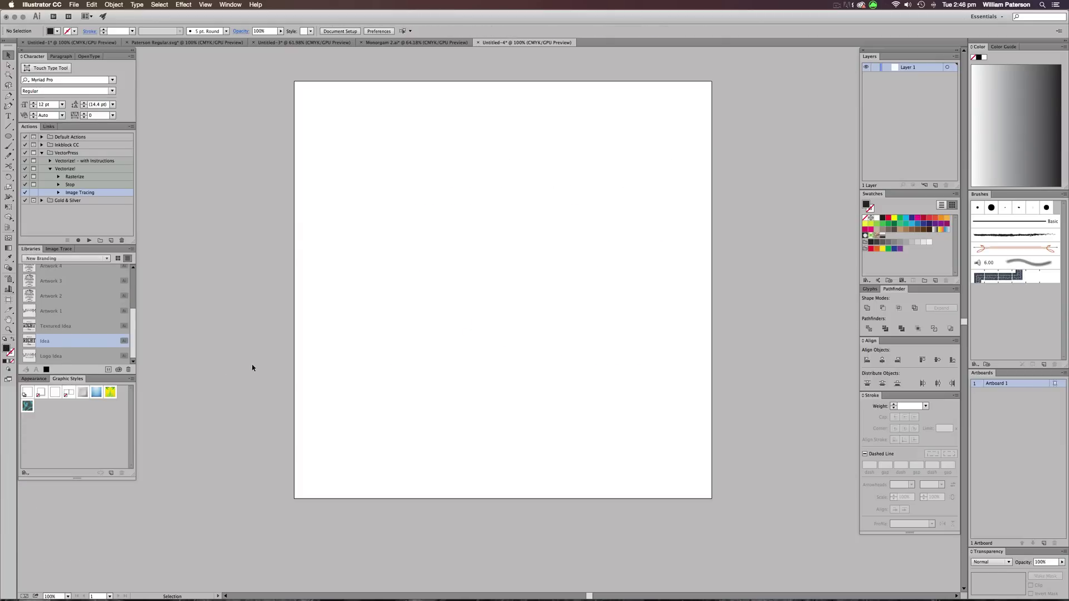
pyautogui.press('alt')
pyautogui.moveTo(52, 343); pyautogui.dragTo(589, 293)
pyautogui.click(642, 252)
pyautogui.click(607, 264)
pyautogui.click(641, 244)
pyautogui.moveTo(643, 216); pyautogui.dragTo(463, 382)
pyautogui.hotkey('alt', 'shift')
pyautogui.moveTo(613, 216); pyautogui.dragTo(468, 417)
pyautogui.click(469, 416)
pyautogui.click(522, 442)
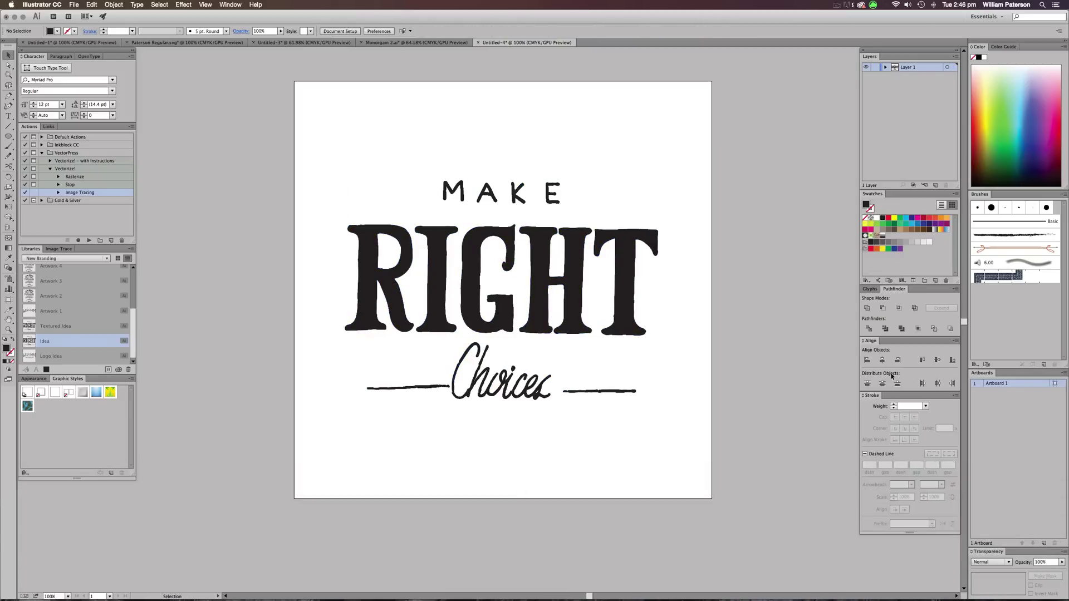
# Add a second artboard beside the one holding the lettering
pyautogui.click(1044, 542)
pyautogui.moveTo(709, 440); pyautogui.dragTo(503, 422)
pyautogui.moveTo(755, 395); pyautogui.dragTo(782, 351)
pyautogui.moveTo(444, 363); pyautogui.dragTo(426, 405)
pyautogui.moveTo(674, 364); pyautogui.dragTo(757, 358)
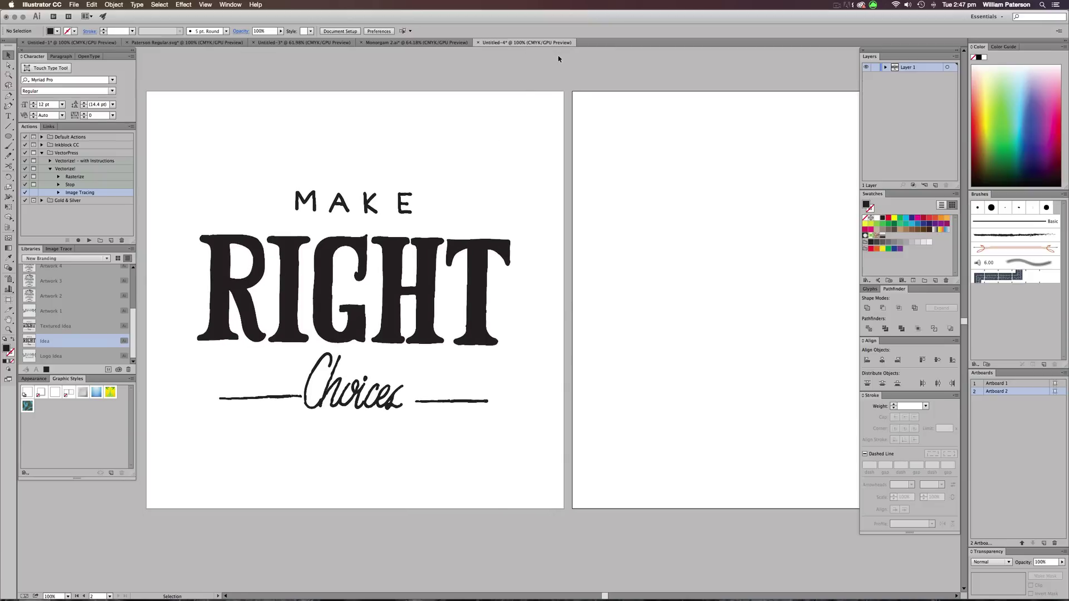
# Switch GPU preview off and back on
pyautogui.press('super+e')
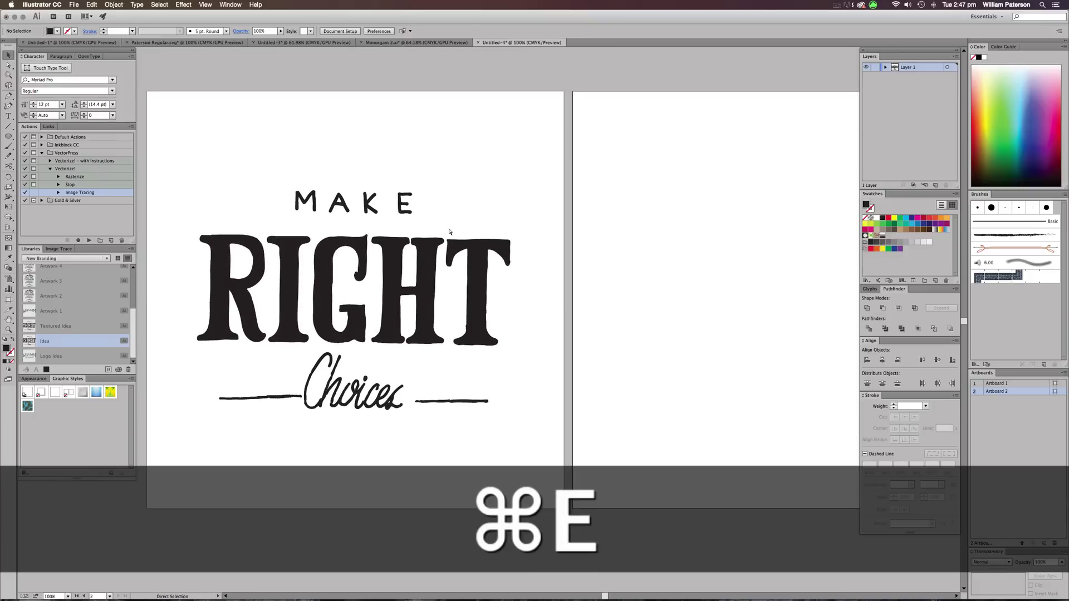
pyautogui.press('super+e')
# Draw a straight horizontal line about 528 px long on the second artboard, with no fill and no stroke
pyautogui.moveTo(582, 267); pyautogui.dragTo(679, 273)
pyautogui.press('z')
pyautogui.moveTo(528, 319); pyautogui.dragTo(494, 398)
pyautogui.moveTo(503, 356); pyautogui.dragTo(471, 349)
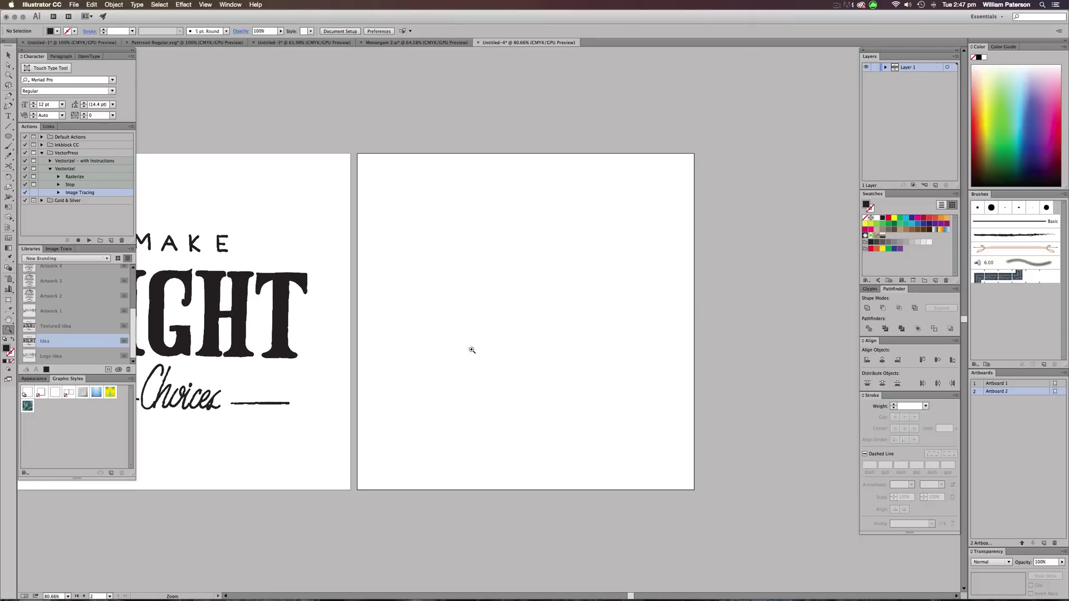
pyautogui.press('/')
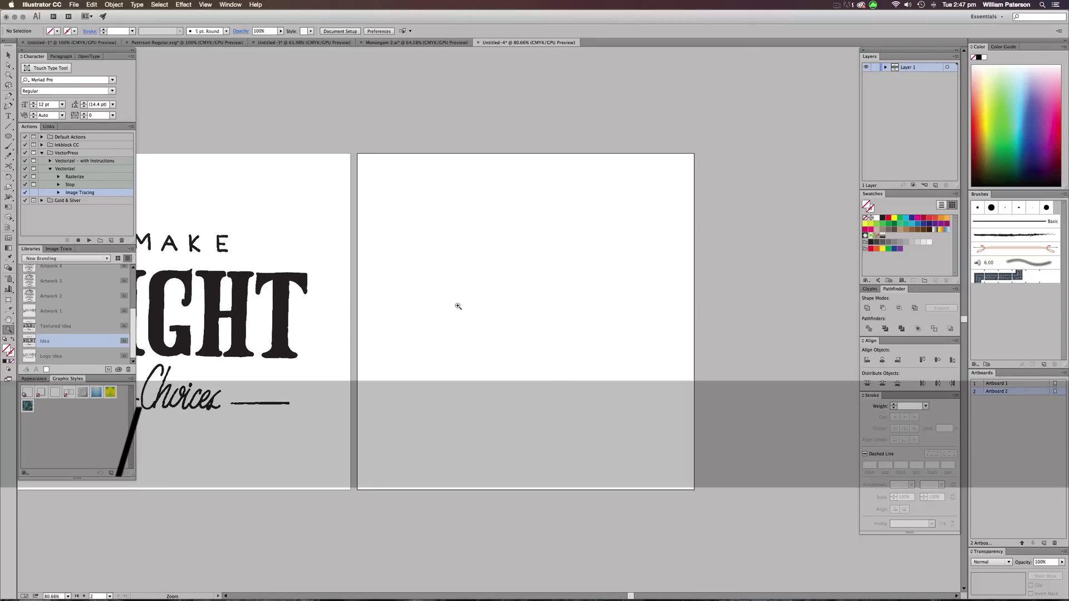
pyautogui.press('v')
pyautogui.press('\\')
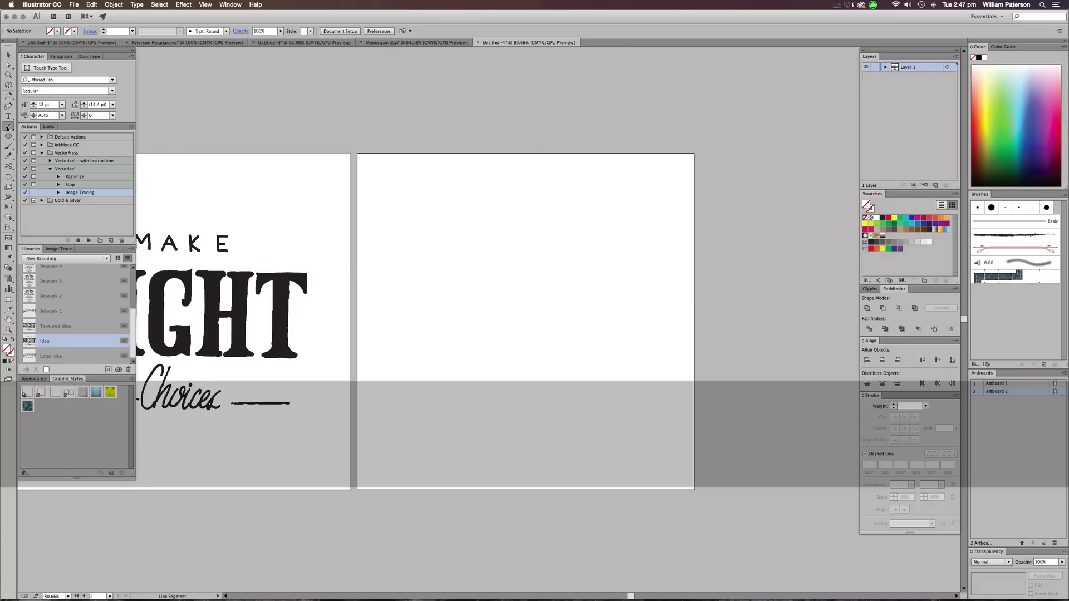
pyautogui.press('shift')
pyautogui.moveTo(453, 283)
pyautogui.mouseDown()
pyautogui.moveTo(676, 289)
pyautogui.moveTo(609, 296)
pyautogui.moveTo(631, 304)
pyautogui.mouseUp()
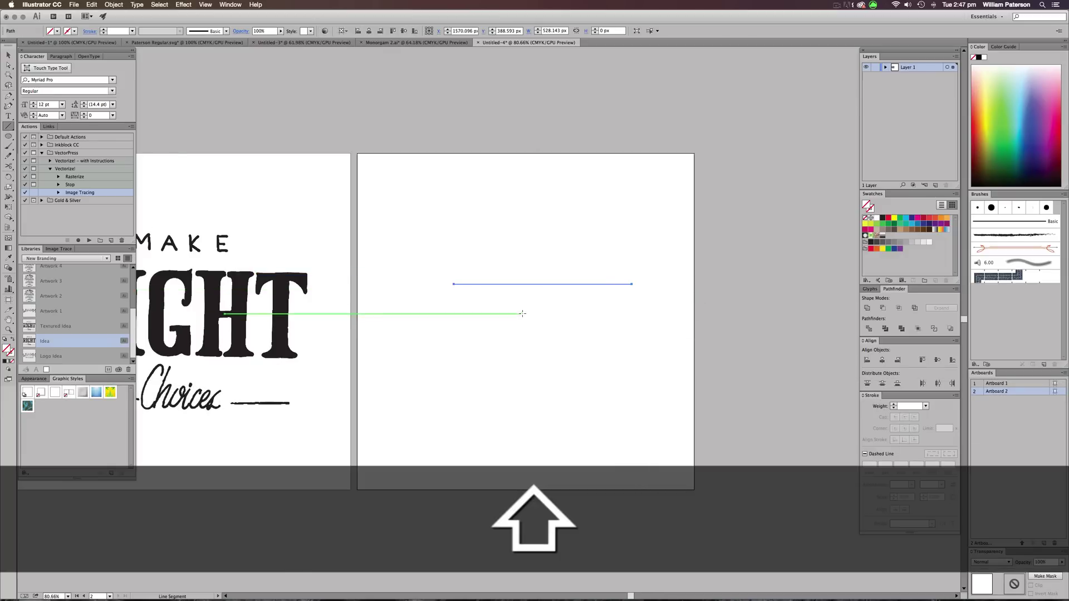
pyautogui.press('v')
pyautogui.moveTo(540, 334); pyautogui.dragTo(680, 183)
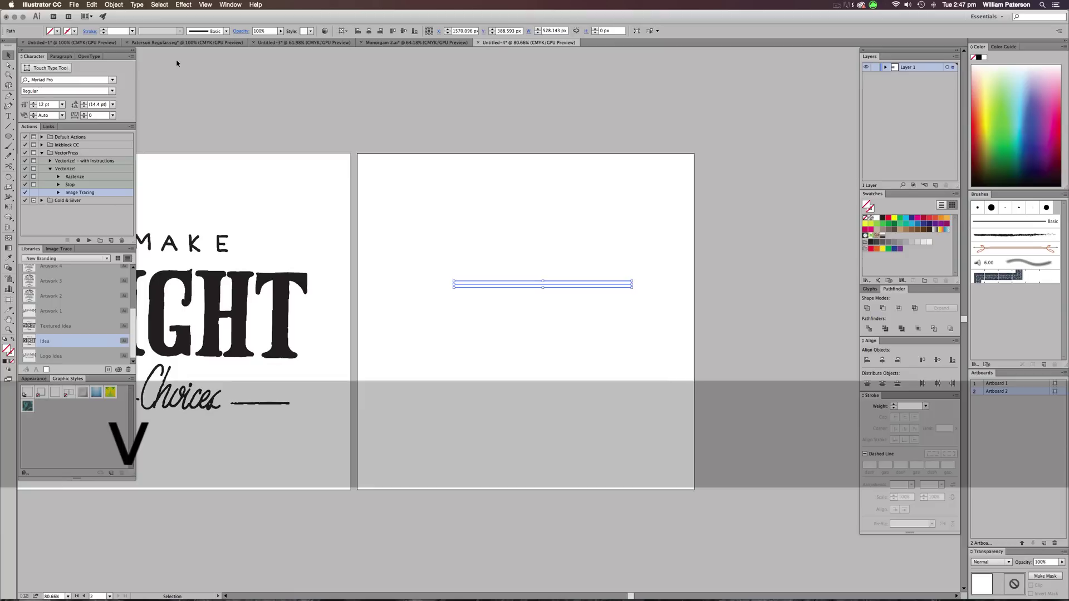
# Give the line a 5 pt stroke and move it up and slightly left on the second artboard
pyautogui.click(131, 31)
pyautogui.click(144, 105)
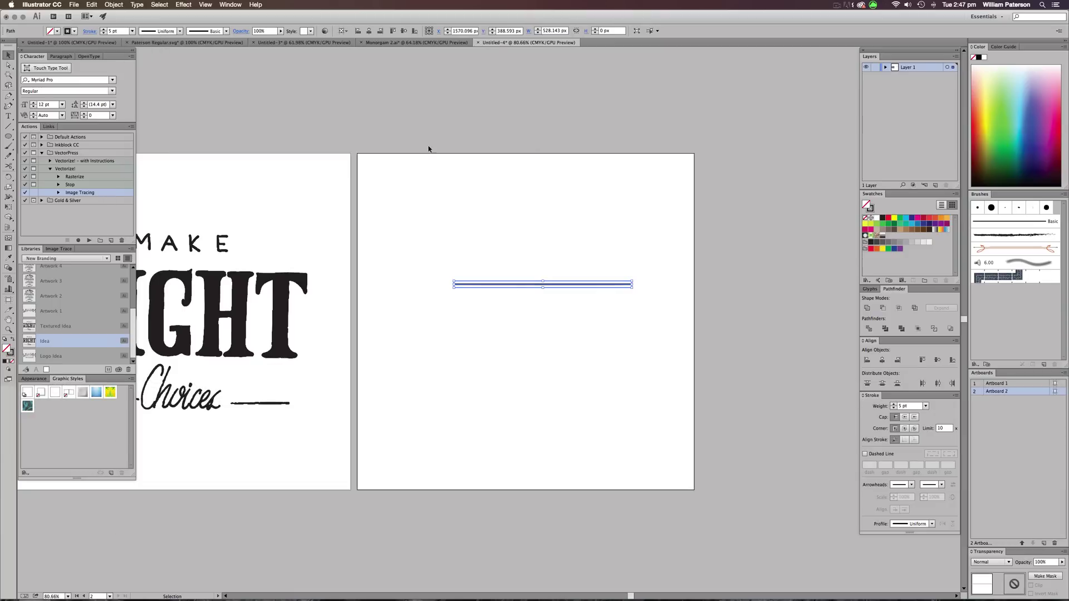
pyautogui.click(573, 232)
pyautogui.moveTo(543, 287); pyautogui.dragTo(526, 250)
pyautogui.click(530, 226)
pyautogui.click(529, 249)
# Try a 3 pt stroke weight on the line and restore it to 5 pt
pyautogui.click(130, 30)
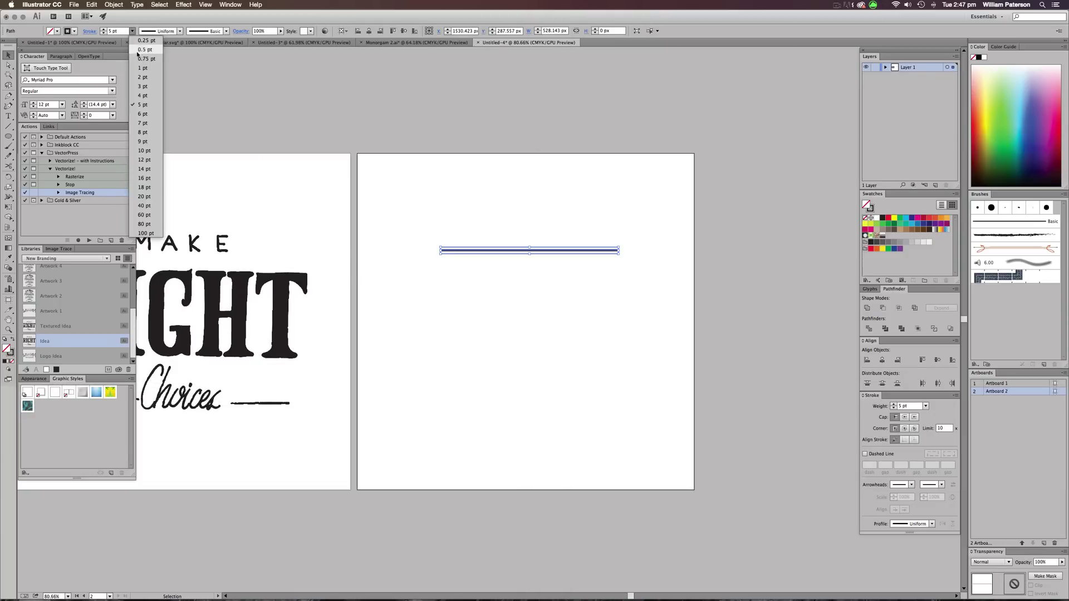
pyautogui.click(144, 86)
pyautogui.click(569, 292)
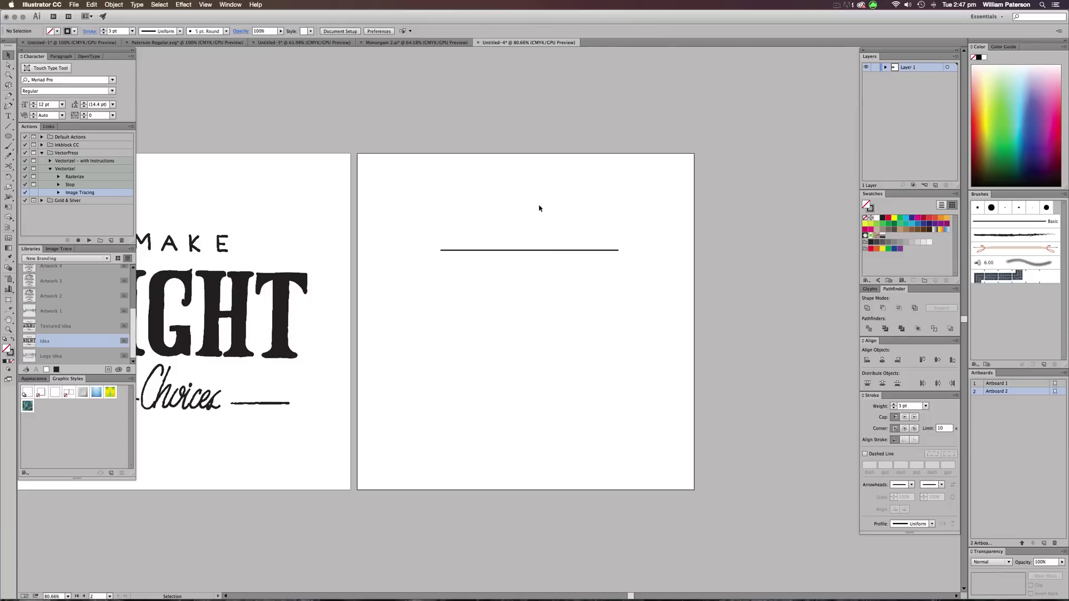
pyautogui.click(521, 250)
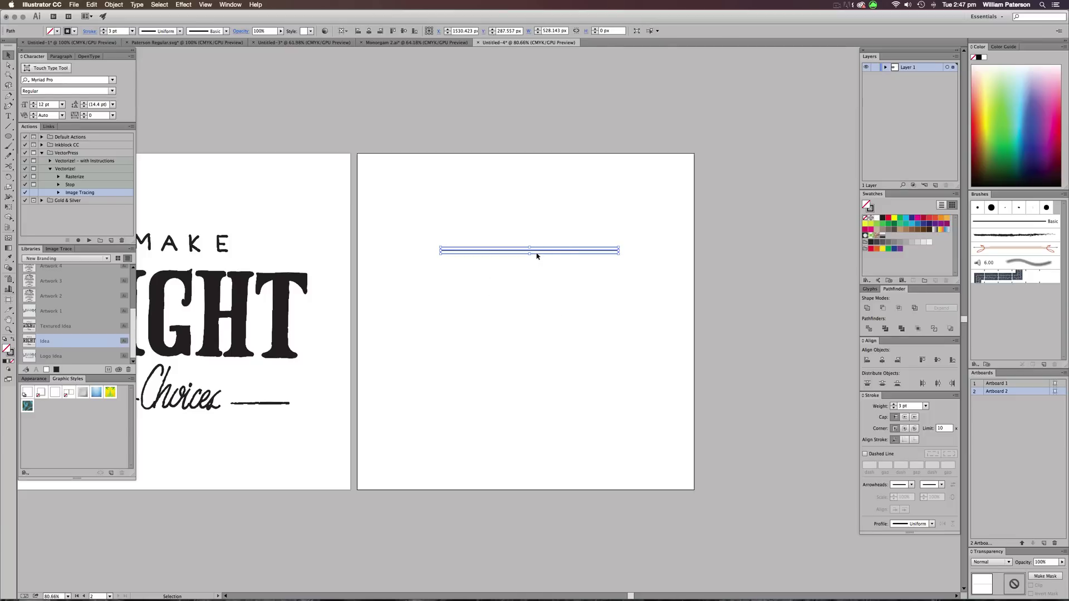
pyautogui.click(132, 30)
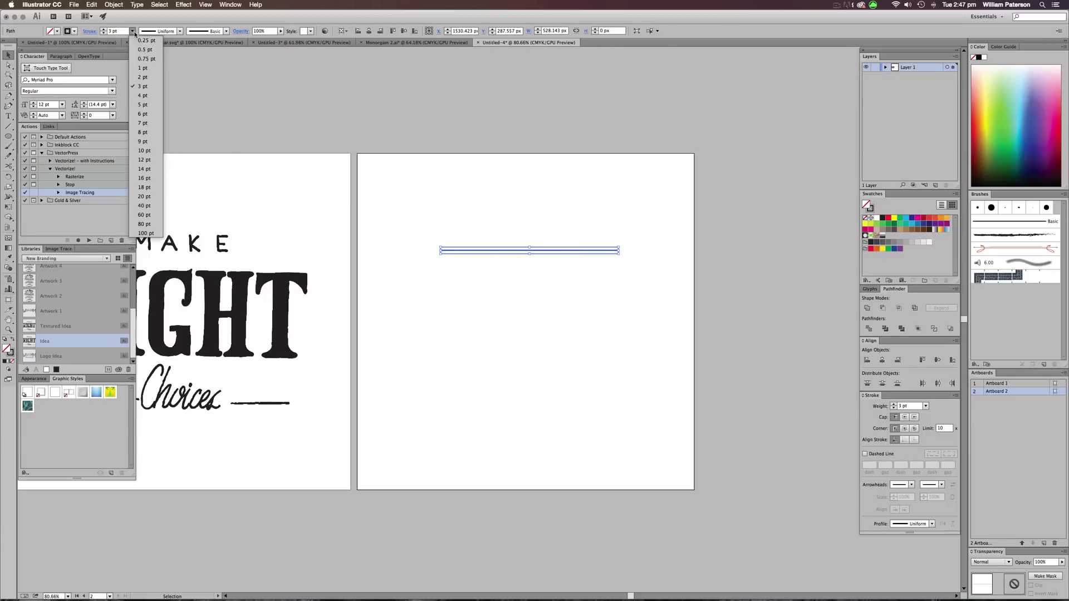
pyautogui.click(150, 105)
pyautogui.click(545, 221)
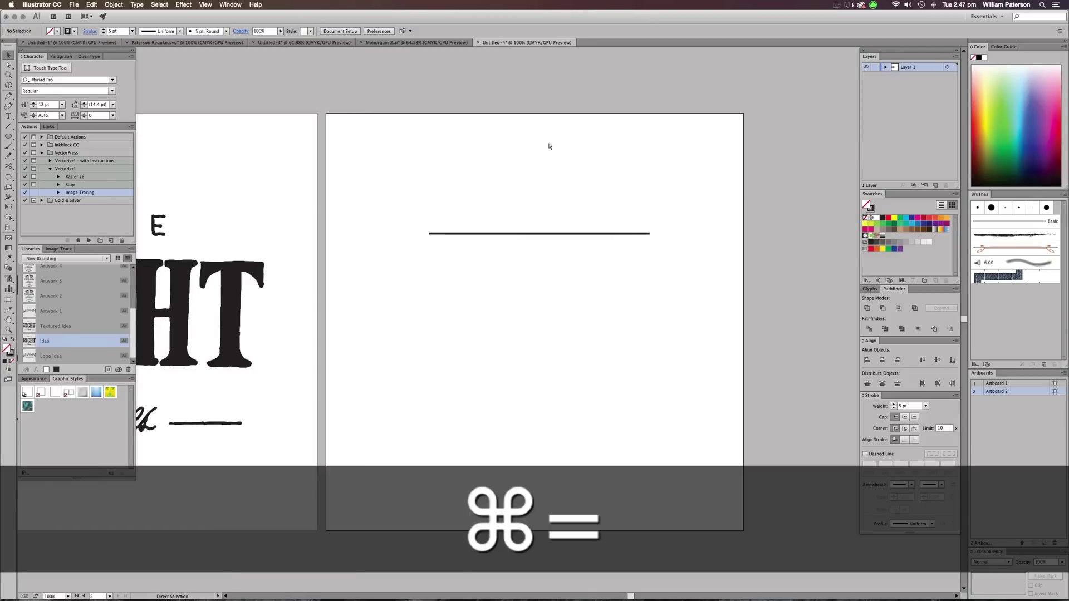
# Try copying the line a short distance straight below the original and undo the copies
pyautogui.press('super+equal')
pyautogui.press('super+equal')
pyautogui.click(500, 259)
pyautogui.moveTo(499, 260); pyautogui.dragTo(499, 272)
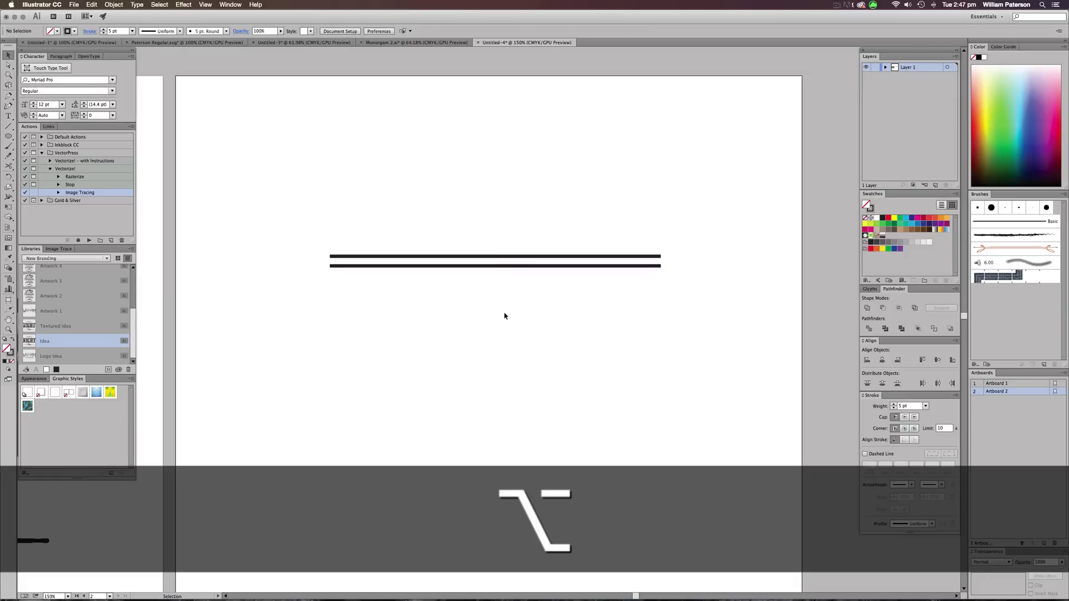
pyautogui.press('super+grave')
pyautogui.press('super')
pyautogui.press('super+grave')
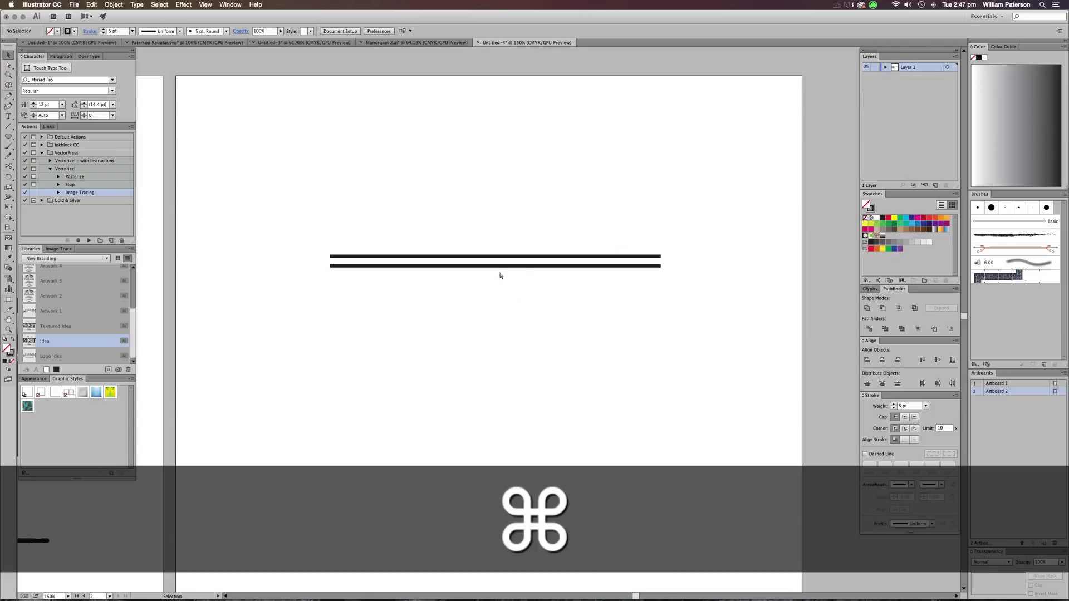
pyautogui.press('super+z')
pyautogui.moveTo(511, 256); pyautogui.dragTo(511, 284)
pyautogui.click(506, 316)
pyautogui.press('super+z')
# Copy the line about 19 px straight below the original and repeat the duplication into a tall stack of evenly spaced lines
pyautogui.moveTo(511, 260); pyautogui.dragTo(513, 278)
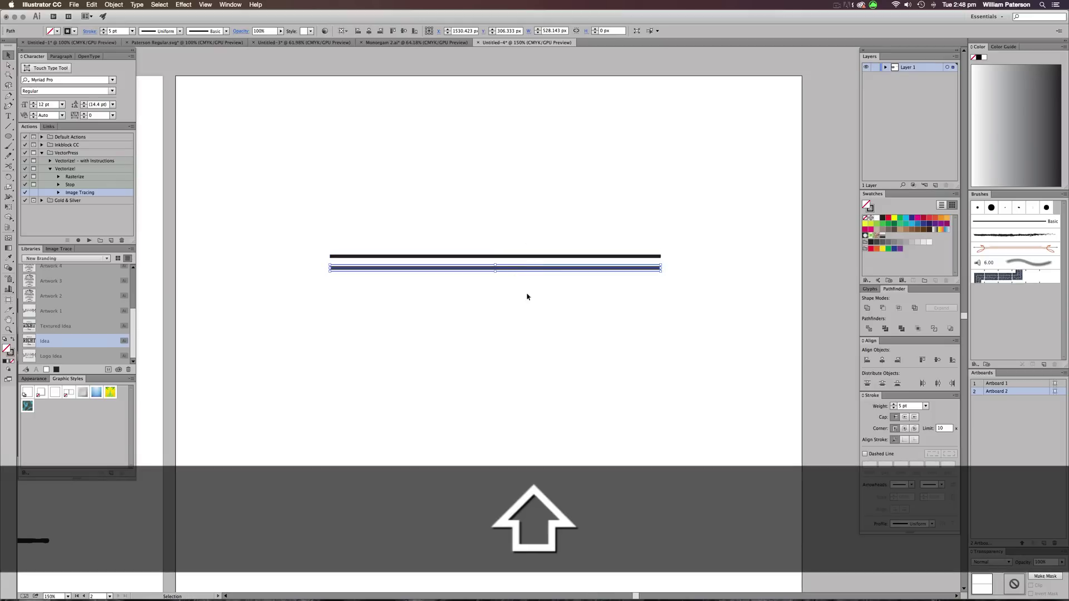
pyautogui.press('super+d')
pyautogui.press('super+d')
pyautogui.press('super+d')
pyautogui.press('super+d')
pyautogui.press('super+d')
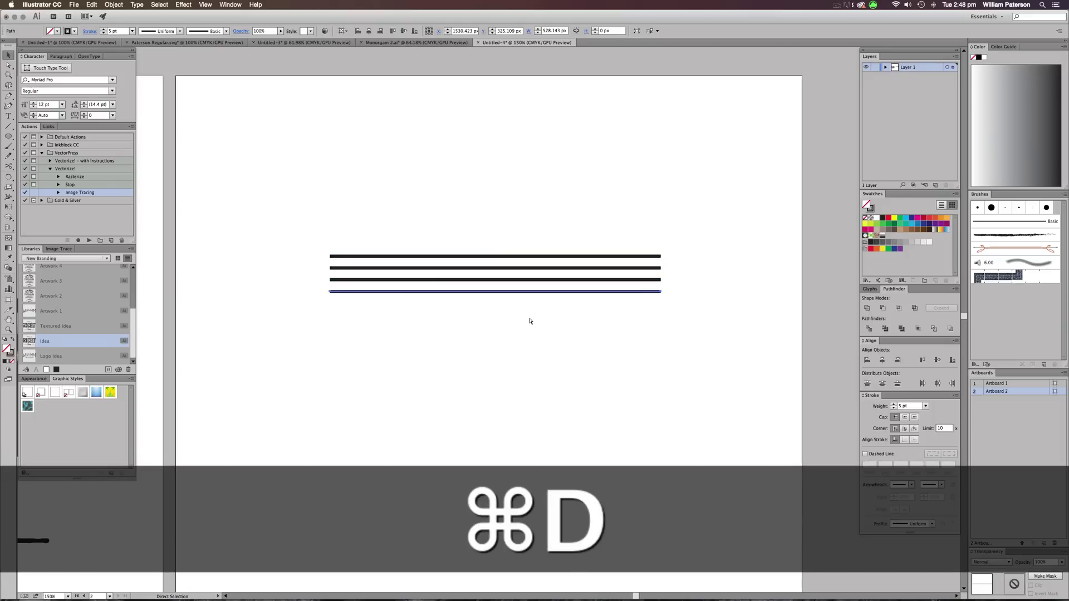
pyautogui.press('super+d')
pyautogui.press('super+d')
pyautogui.press('super+d')
pyautogui.press('super+d')
pyautogui.press('super+d')
pyautogui.press('super+d')
pyautogui.press('super+d')
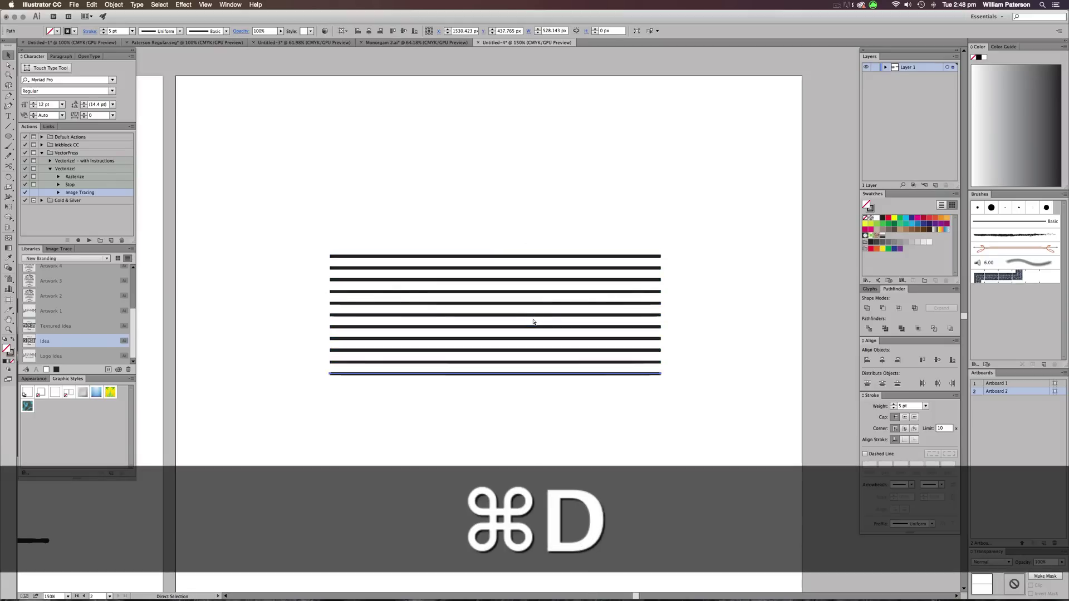
pyautogui.press('super+d')
pyautogui.press('super+d')
pyautogui.press('super+d')
pyautogui.press('super+d')
pyautogui.press('super+d')
pyautogui.press('super+d')
pyautogui.press('super+d')
pyautogui.press('super+d')
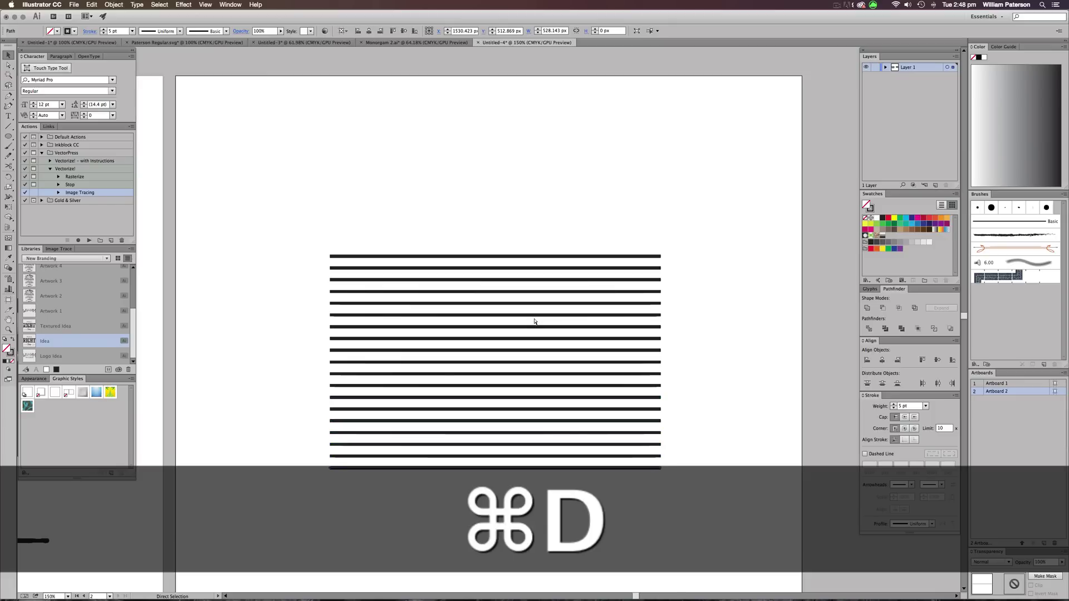
pyautogui.press('super+1')
pyautogui.click(554, 509)
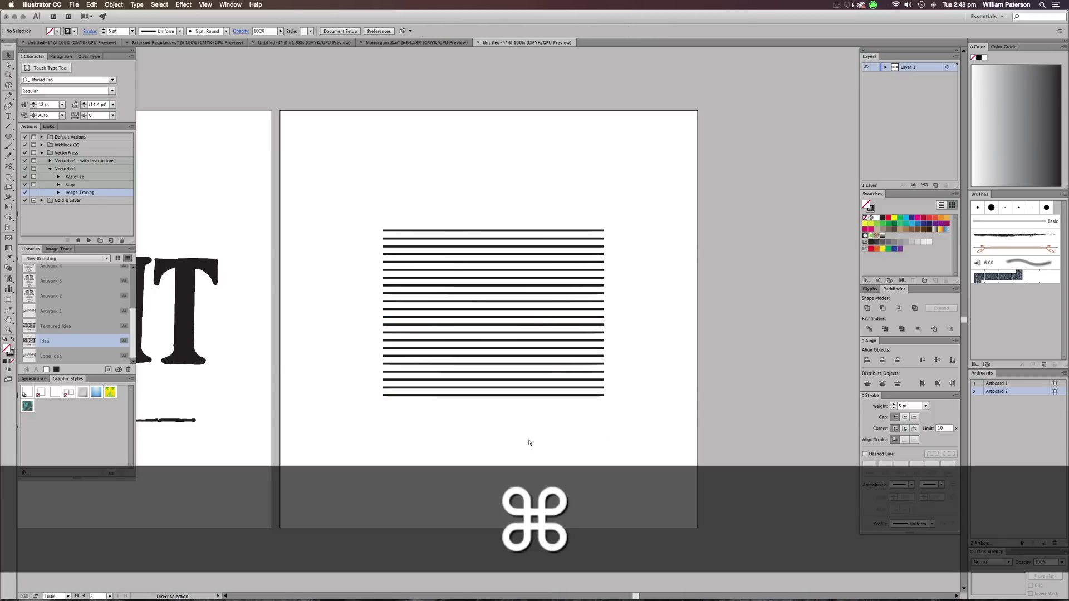
# Delete all the duplicated lines, keeping only the topmost one
pyautogui.moveTo(530, 440); pyautogui.dragTo(541, 312)
pyautogui.moveTo(564, 235); pyautogui.dragTo(565, 235)
pyautogui.press('Delete')
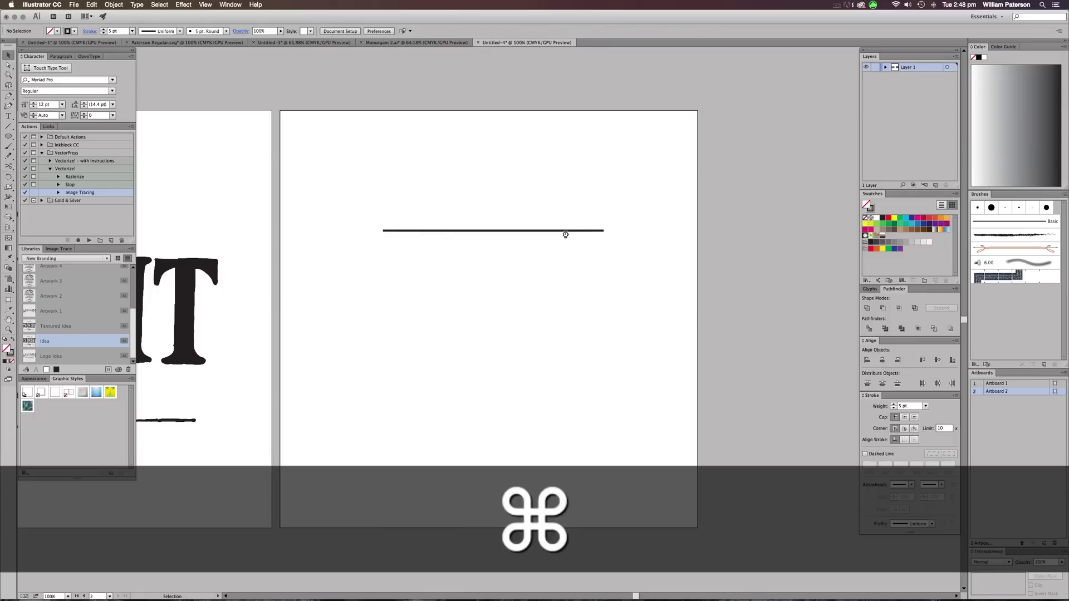
# Copy the line about 11 px straight below the original and repeat the duplication into a stack of 17 evenly spaced lines
pyautogui.press('super+equal')
pyautogui.moveTo(521, 146); pyautogui.dragTo(522, 164)
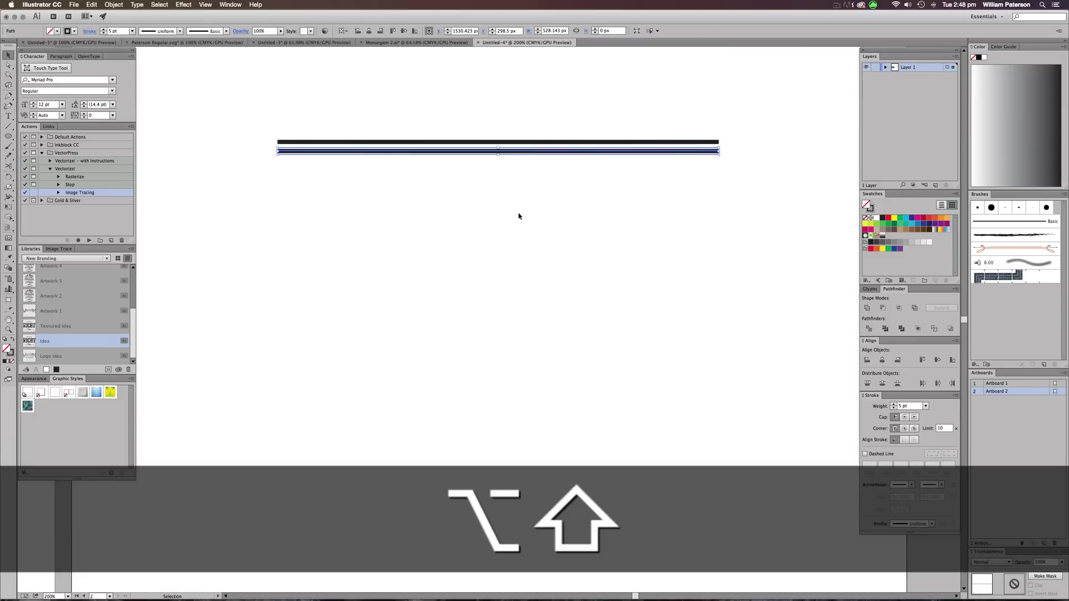
pyautogui.press('super+d')
pyautogui.press('super+d')
pyautogui.press('super+d')
pyautogui.press('super+d')
pyautogui.press('super+minus')
pyautogui.press('super+d')
pyautogui.press('super+d')
pyautogui.press('super+d')
pyautogui.press('super+d')
pyautogui.press('super+d')
pyautogui.press('super+d')
pyautogui.press('super+d')
pyautogui.press('super+d')
pyautogui.press('super+d')
pyautogui.press('super+d')
pyautogui.press('super+d')
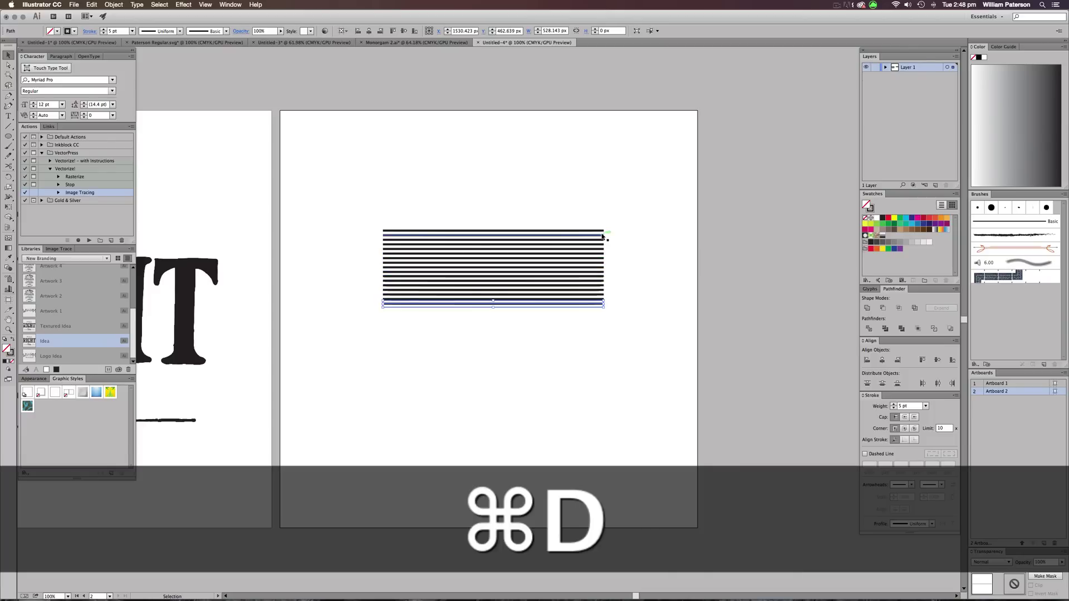
pyautogui.click(496, 336)
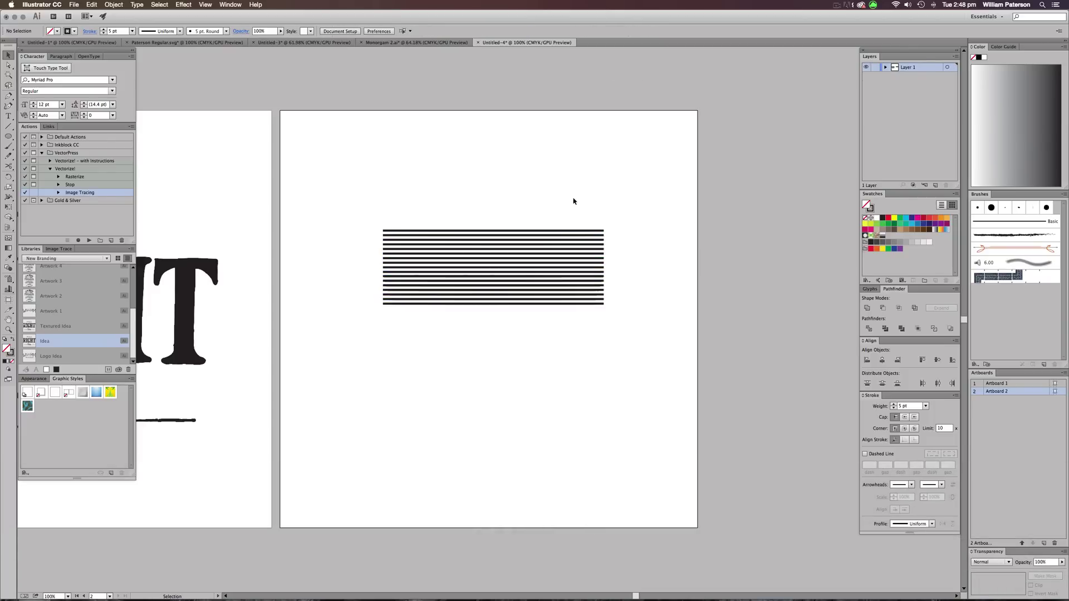
# Make a pattern from the whole stack of lines and name it Lines
pyautogui.moveTo(575, 201); pyautogui.dragTo(463, 374)
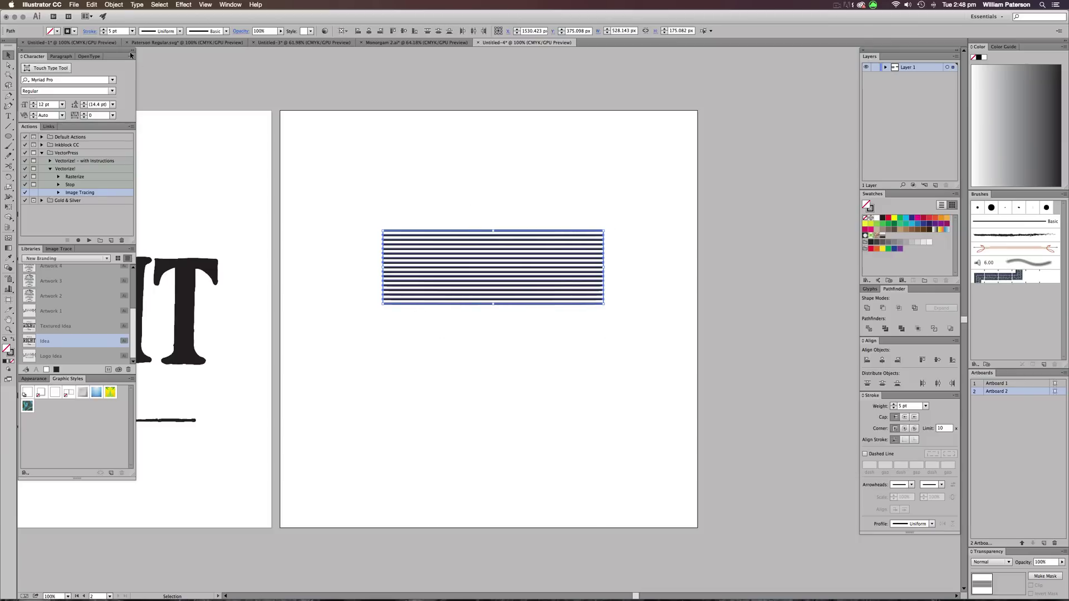
pyautogui.click(114, 5)
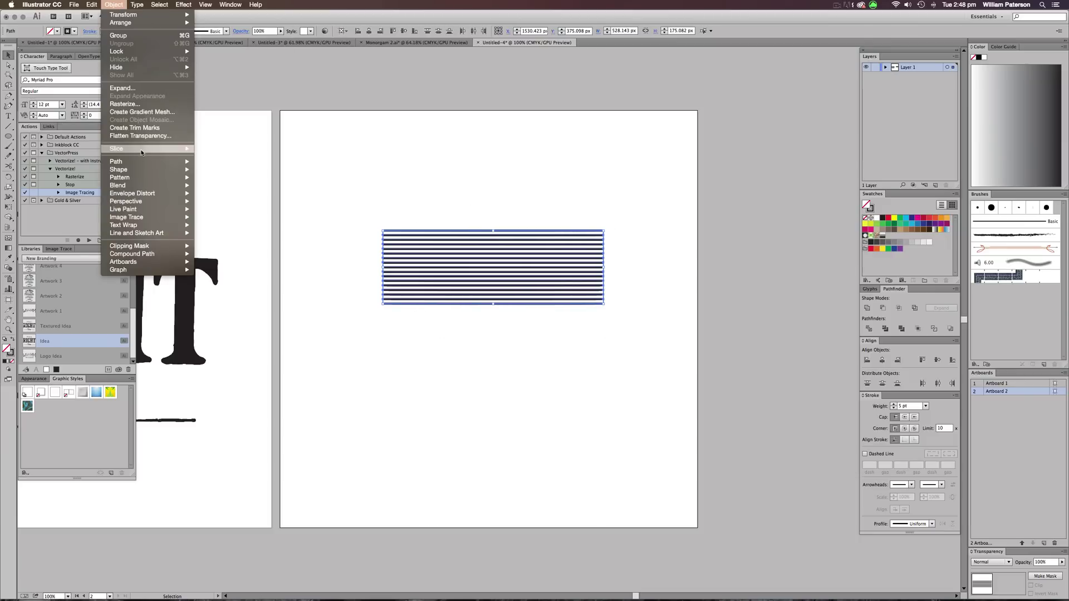
pyautogui.moveTo(139, 181)
pyautogui.click(210, 177)
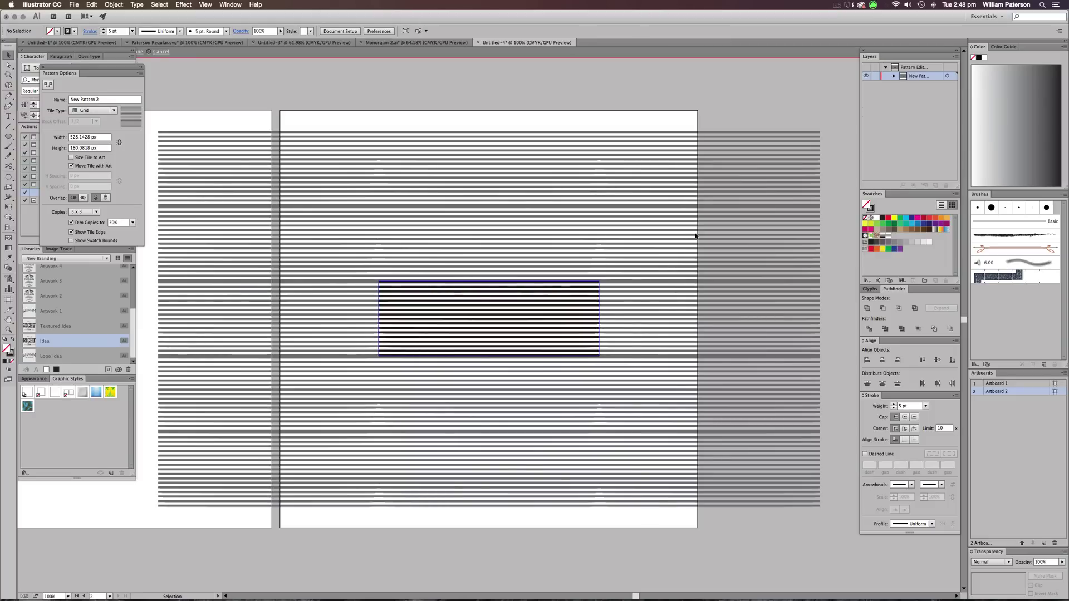
pyautogui.moveTo(116, 69); pyautogui.dragTo(206, 128)
pyautogui.click(192, 159)
pyautogui.write('Lines')
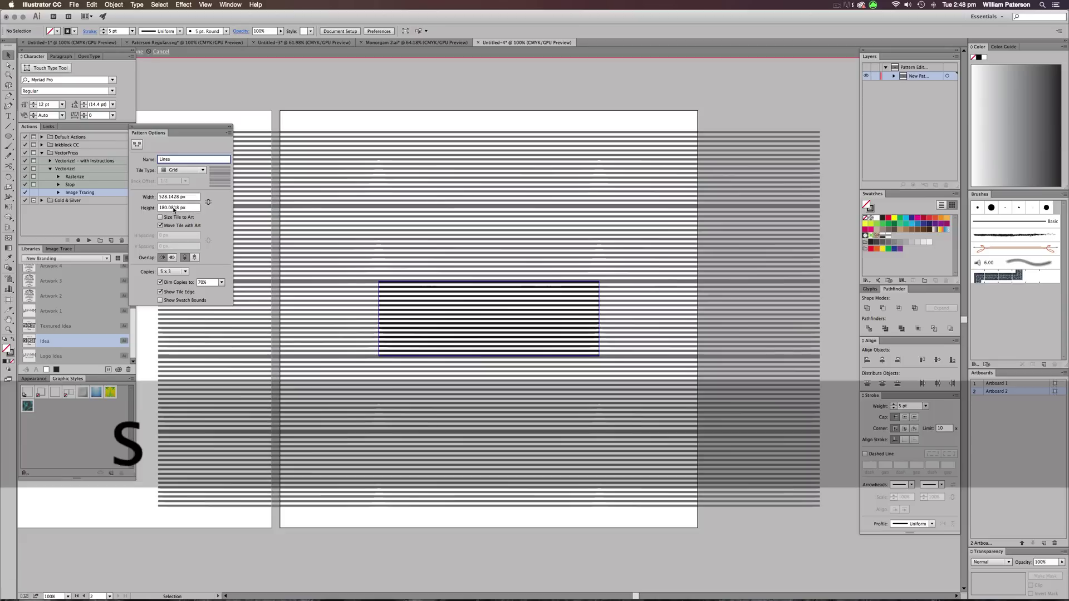
pyautogui.press('Tab')
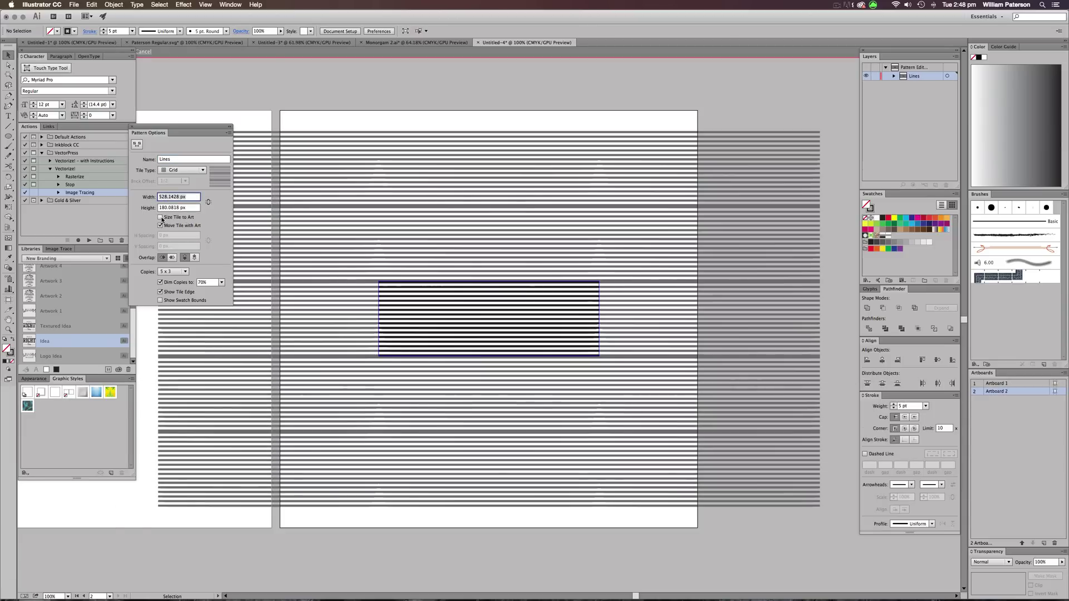
# Size the pattern tile to the art and set its vertical spacing to -1 px
pyautogui.click(161, 218)
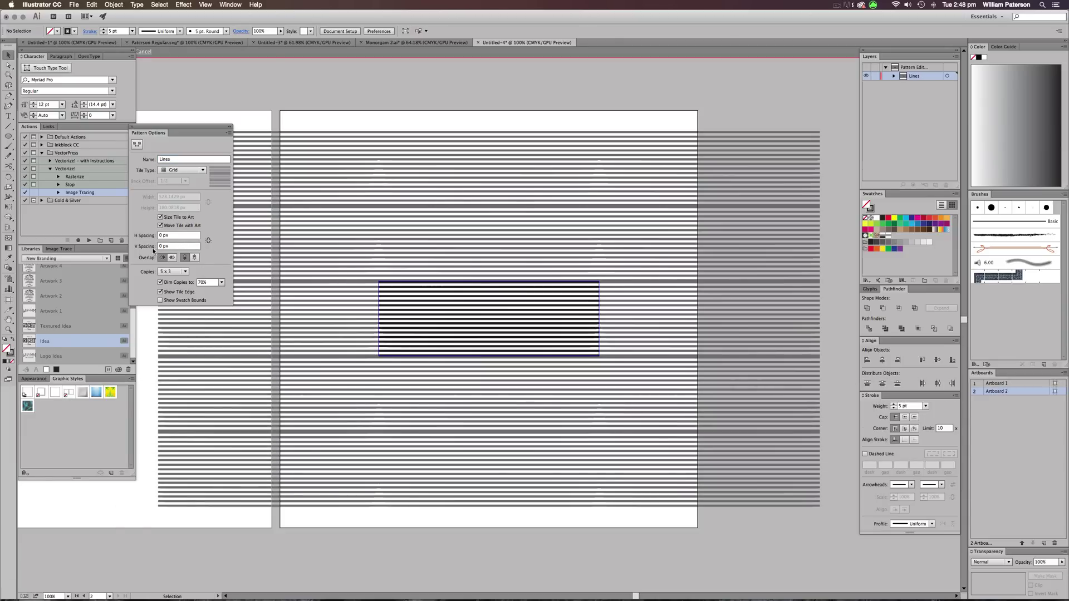
pyautogui.click(141, 246)
pyautogui.press('Down')
pyautogui.press('Down')
pyautogui.press('Down')
pyautogui.press('Down')
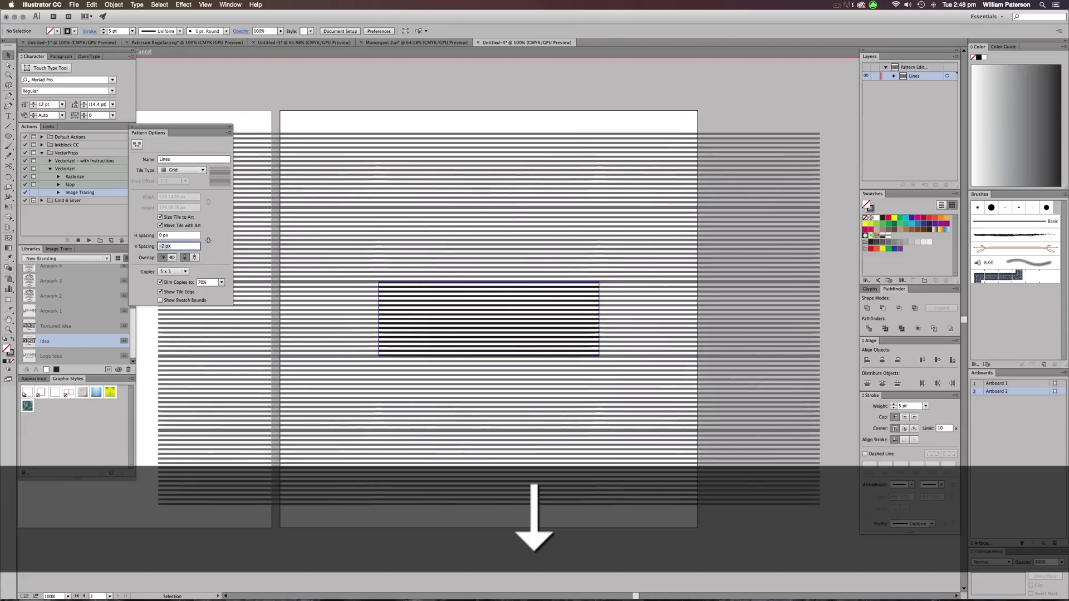
pyautogui.press('Up')
pyautogui.press('Up')
pyautogui.press('Up')
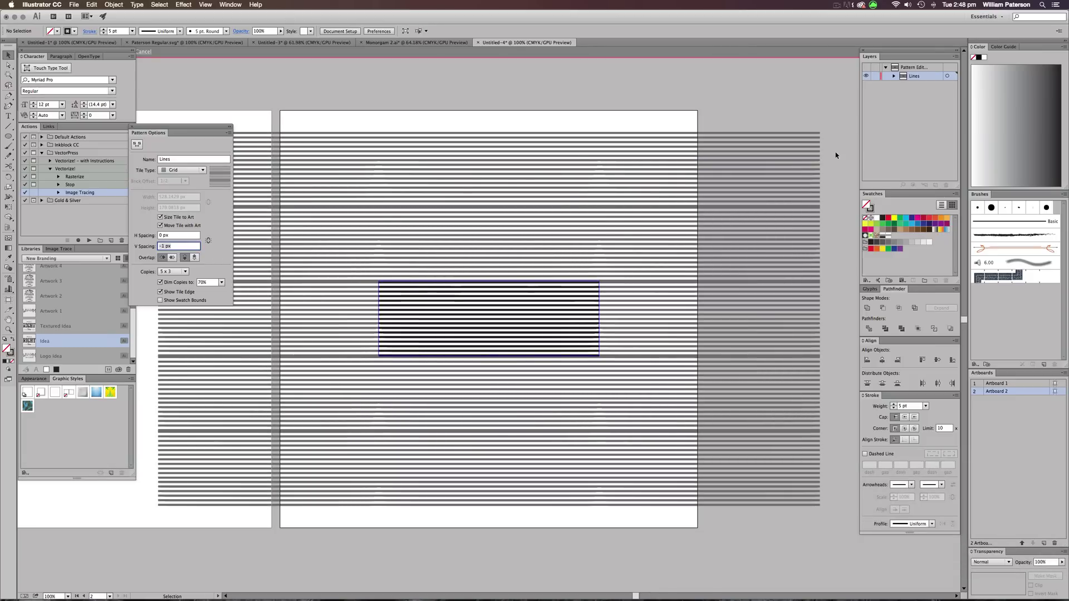
# Set the Lines pattern's vertical spacing to -5 px and finish editing the pattern
pyautogui.press('Down')
pyautogui.press('Down')
pyautogui.press('Down')
pyautogui.press('Down')
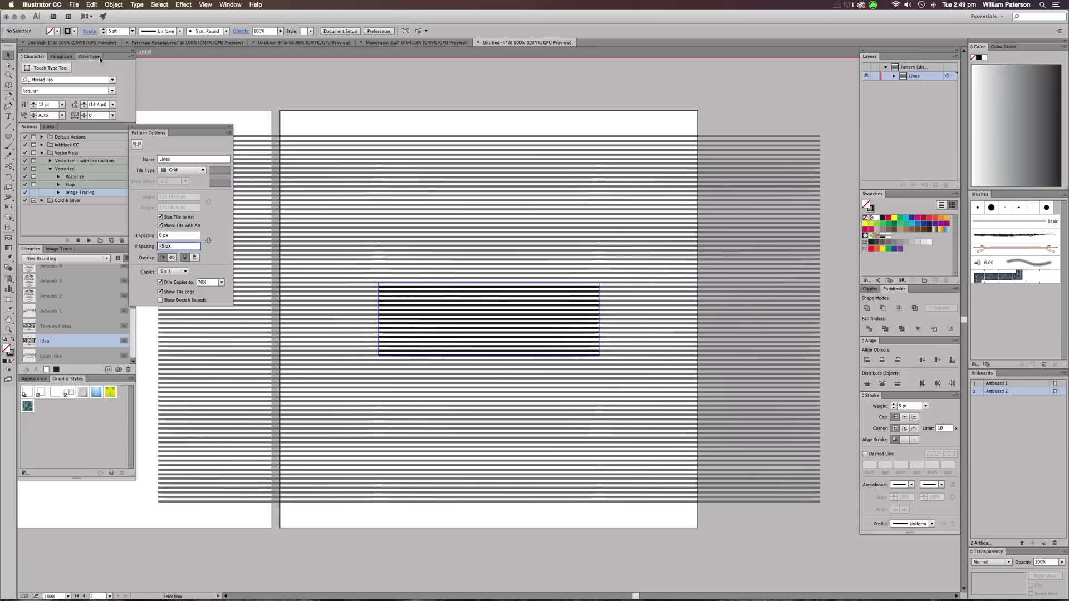
pyautogui.moveTo(106, 52); pyautogui.dragTo(105, 63)
pyautogui.click(117, 51)
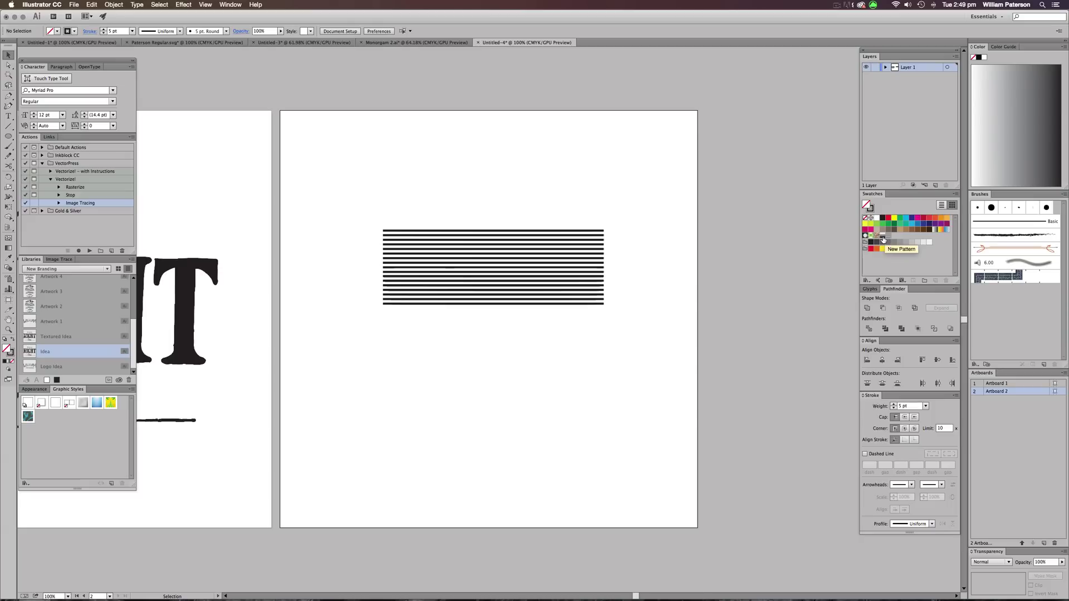
# Delete the New Pattern swatch from the document's swatches
pyautogui.moveTo(883, 237); pyautogui.dragTo(948, 280)
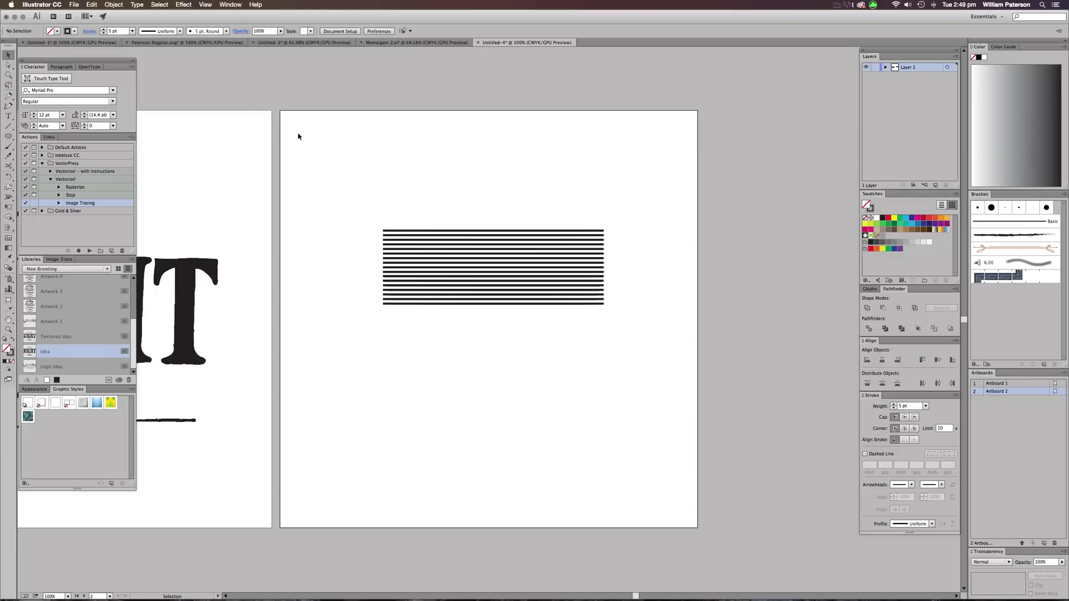
pyautogui.click(230, 5)
# Try combining the RIGHT lettering group into a single compound path, and undo it
pyautogui.hscroll(-10, 442, 363)
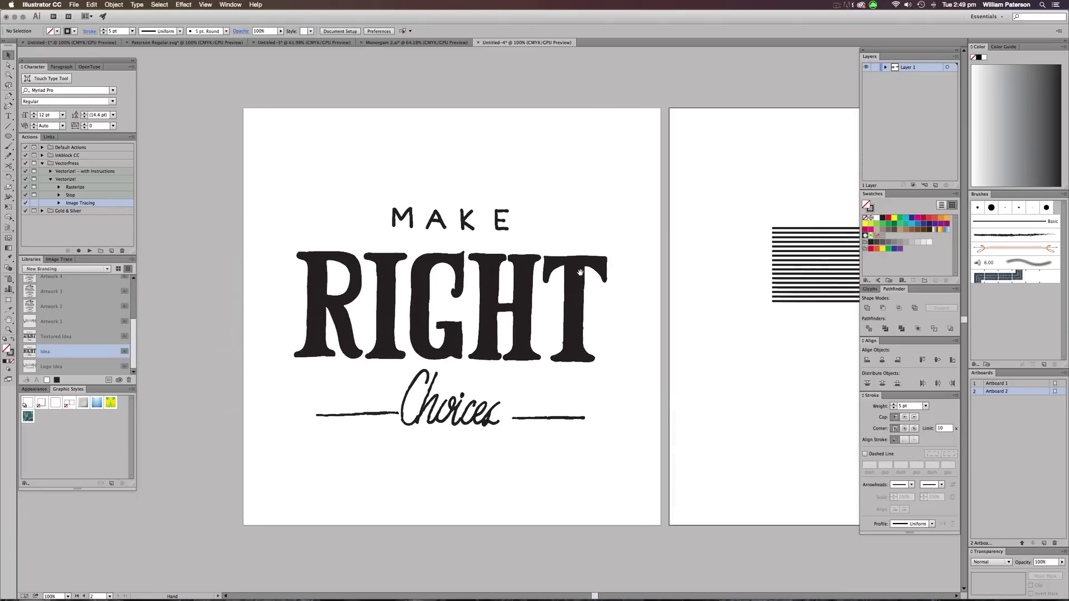
pyautogui.click(560, 259)
pyautogui.click(689, 301)
pyautogui.moveTo(650, 249); pyautogui.dragTo(628, 288)
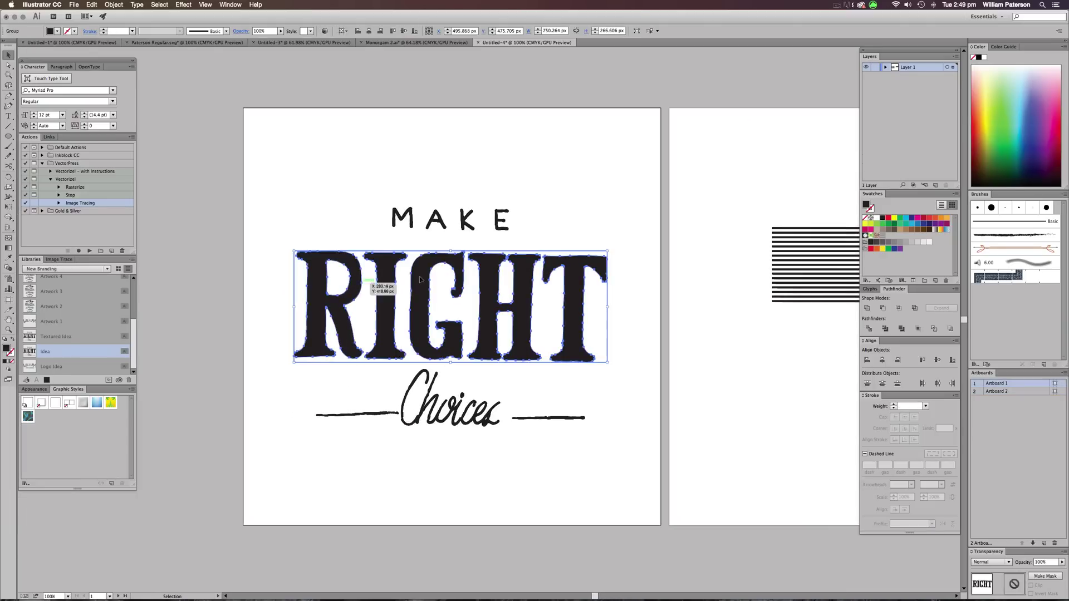
pyautogui.press('super+8')
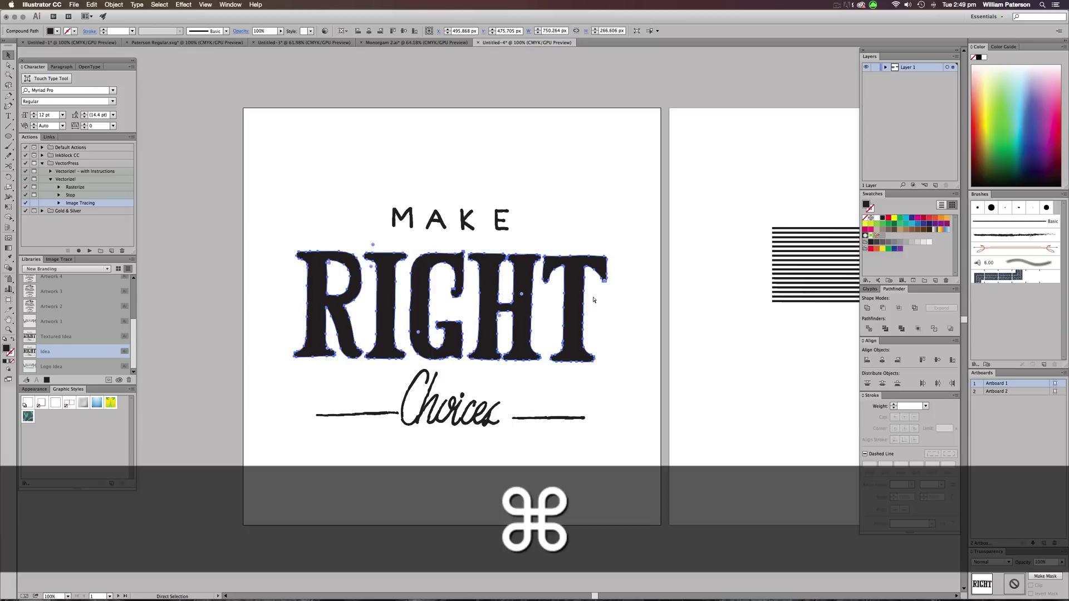
pyautogui.press('super+z')
pyautogui.press('v')
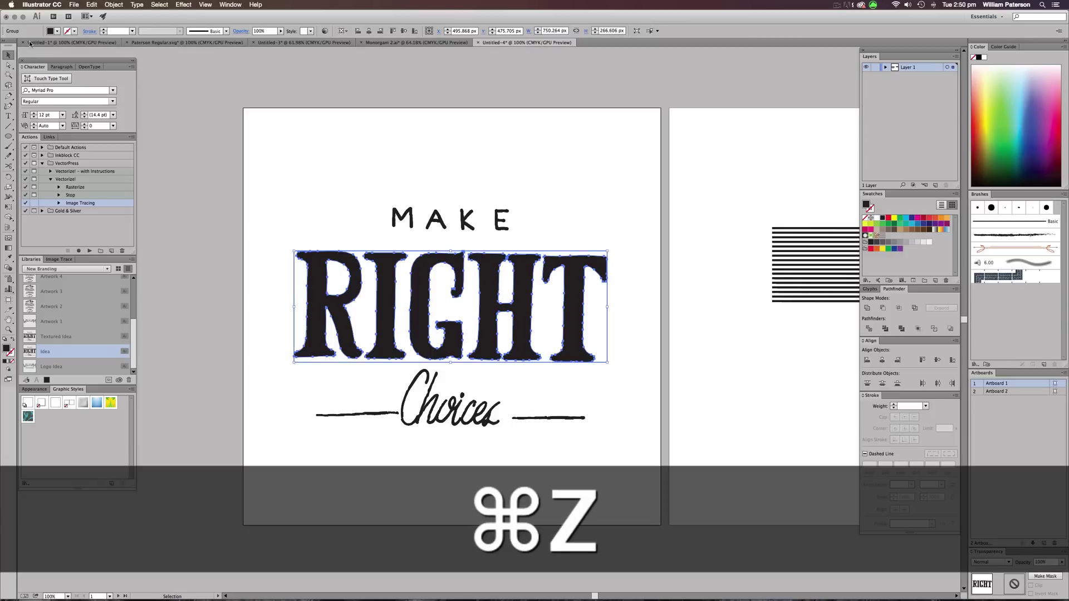
pyautogui.click(664, 257)
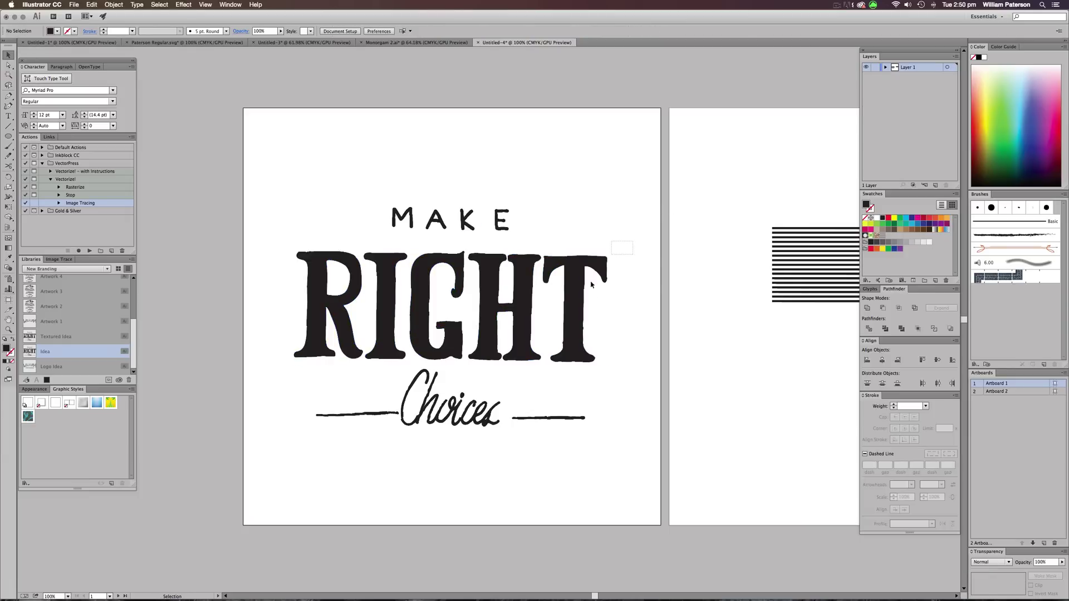
# Combine the RIGHT lettering into a compound path and subtract a rectangle drawn over the lower part of the T
pyautogui.moveTo(592, 293); pyautogui.dragTo(590, 296)
pyautogui.moveTo(638, 248); pyautogui.dragTo(599, 318)
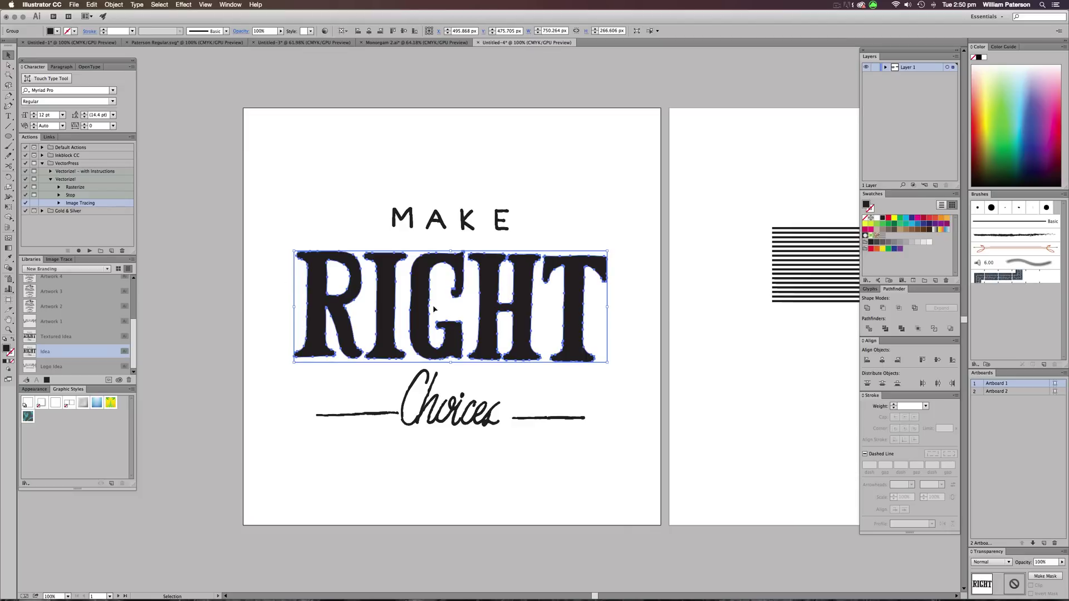
pyautogui.press('super+8')
pyautogui.press('m')
pyautogui.moveTo(547, 392)
pyautogui.mouseDown()
pyautogui.moveTo(639, 288)
pyautogui.moveTo(626, 298)
pyautogui.mouseUp()
pyautogui.press('v')
pyautogui.moveTo(624, 246); pyautogui.dragTo(592, 305)
pyautogui.click(882, 308)
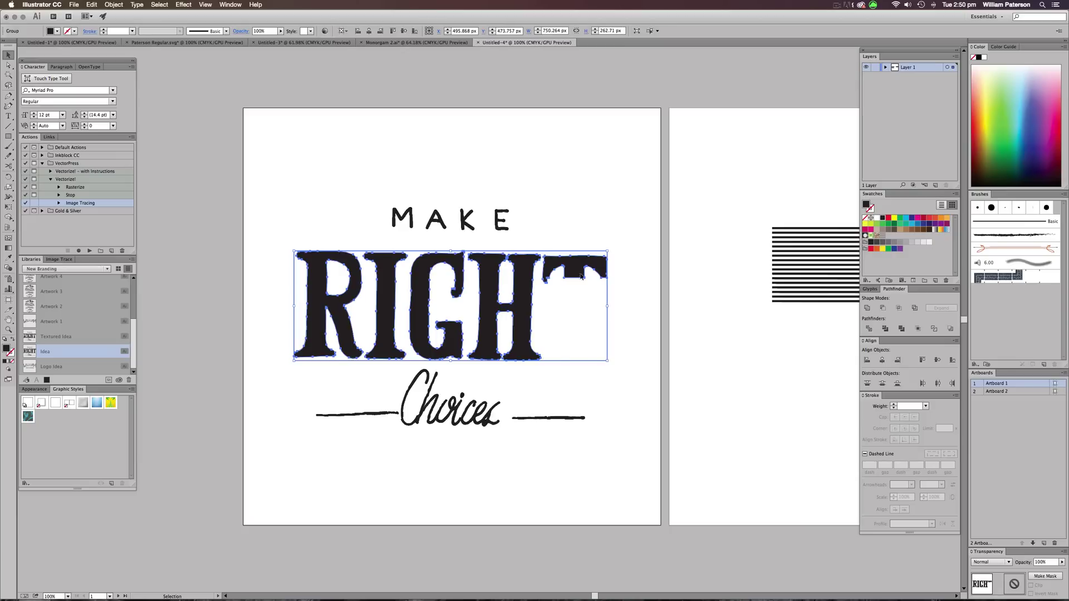
# Undo the rectangle subtraction and the compound path on the RIGHT lettering
pyautogui.press('super+z')
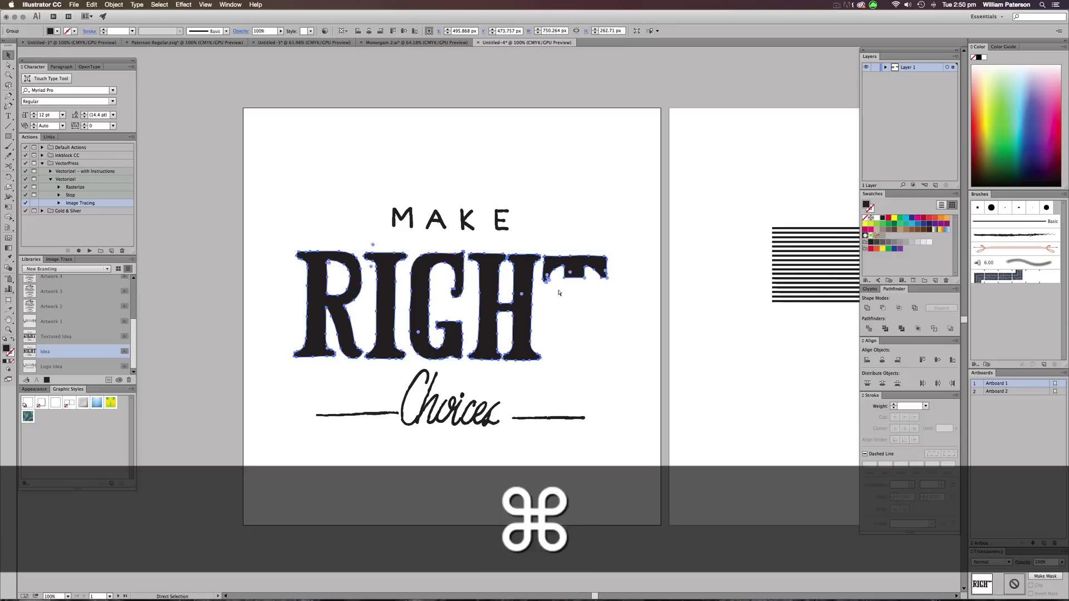
pyautogui.press('super+z')
pyautogui.press('super+z')
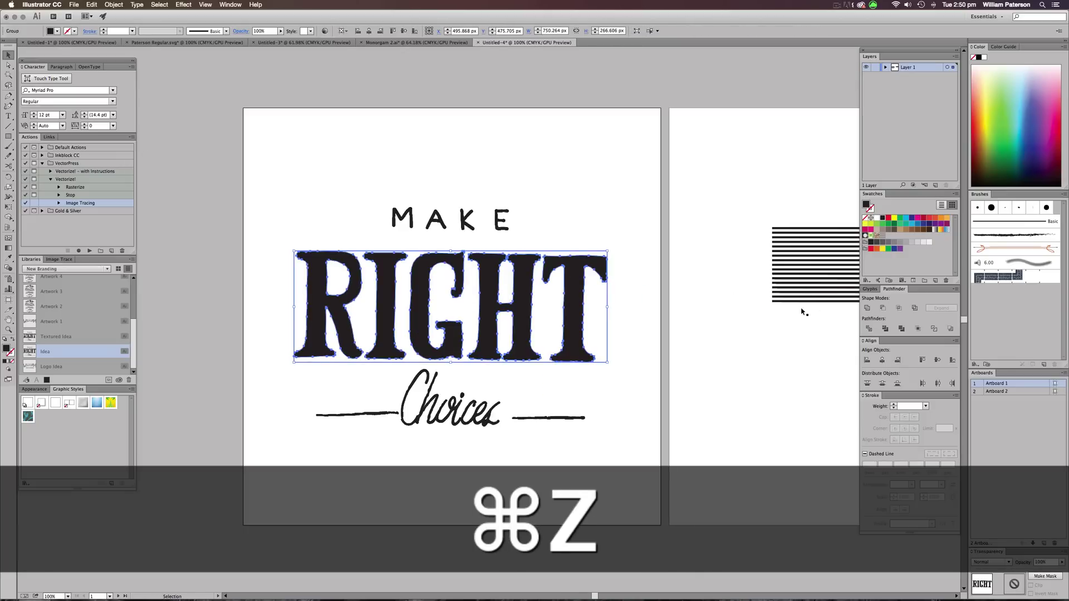
# Try subtracting a rectangle over the T's lower part from the plain RIGHT letter group, without a compound path, and undo the subtraction
pyautogui.press('m')
pyautogui.moveTo(649, 305); pyautogui.dragTo(565, 366)
pyautogui.press('v')
pyautogui.moveTo(647, 251); pyautogui.dragTo(599, 317)
pyautogui.click(882, 308)
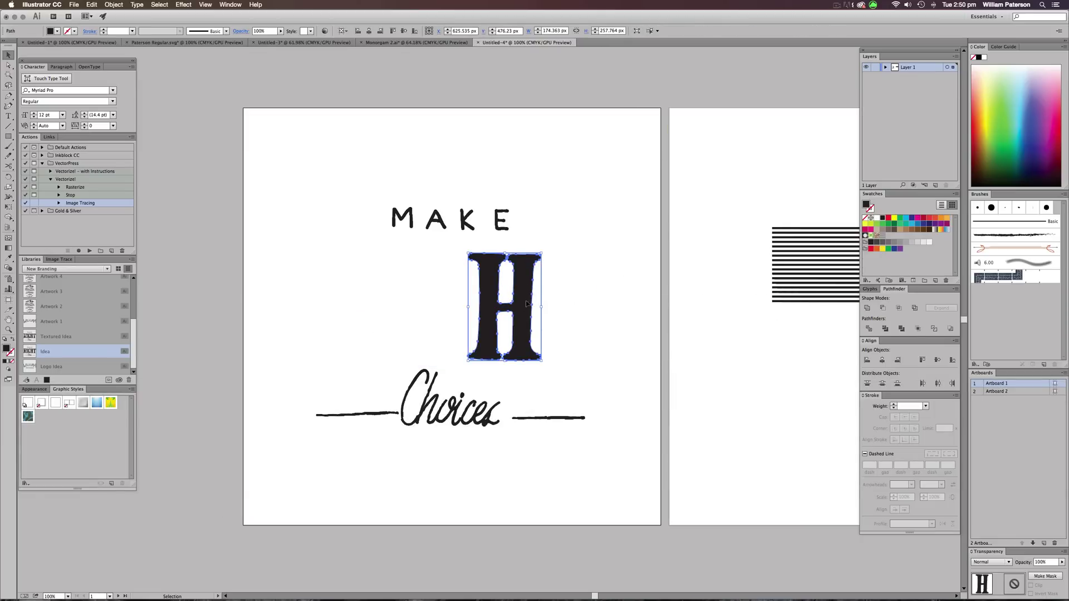
pyautogui.press('super+z')
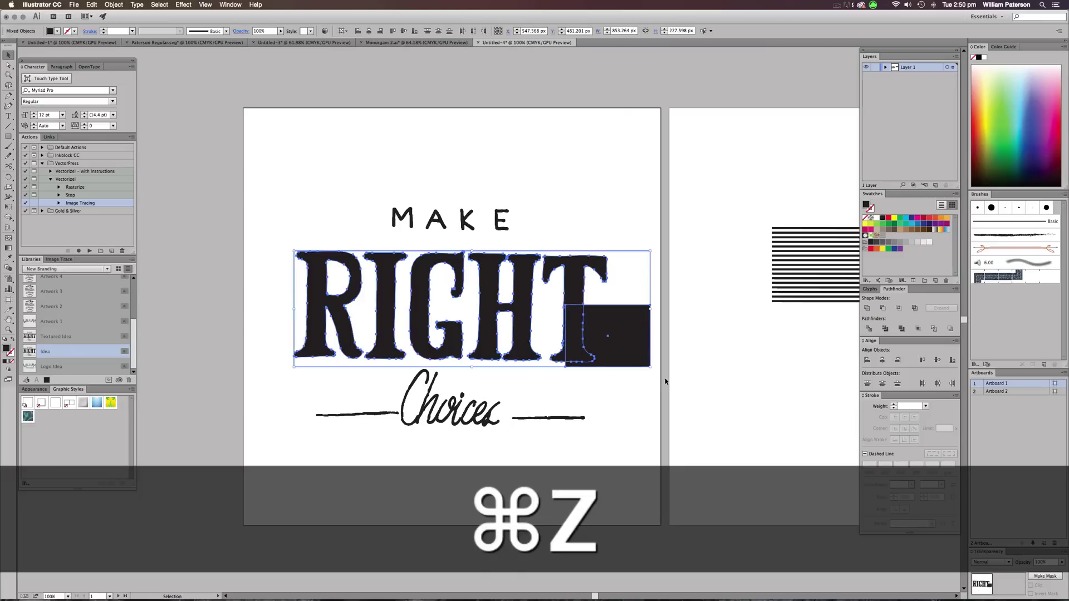
# Combine all the letters of RIGHT into one compound path
pyautogui.press('v')
pyautogui.click(634, 241)
pyautogui.click(516, 332)
pyautogui.press('super+8')
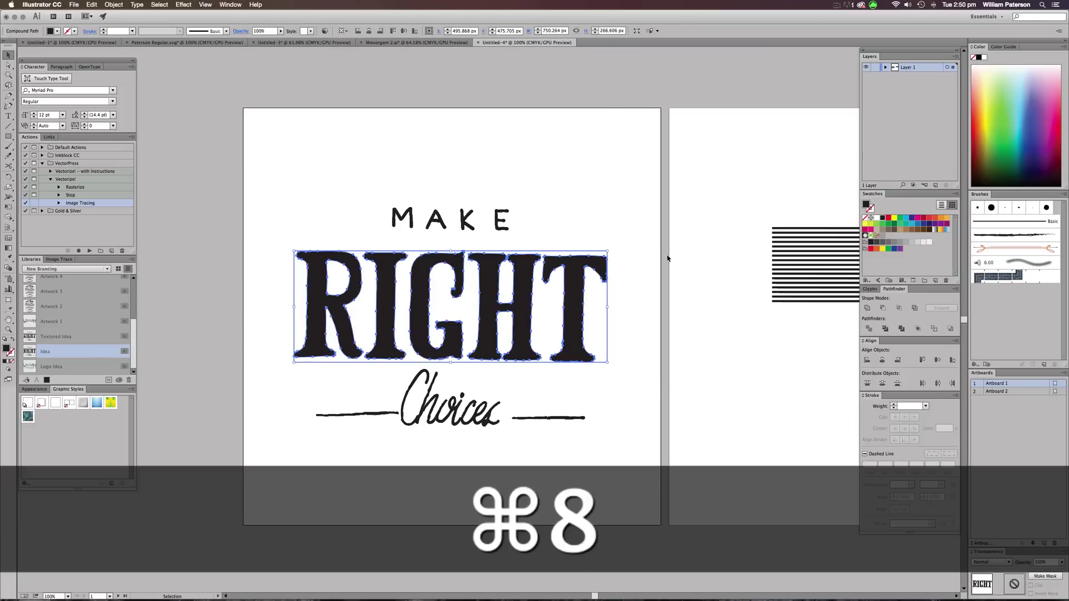
pyautogui.click(634, 297)
pyautogui.click(592, 267)
pyautogui.click(632, 375)
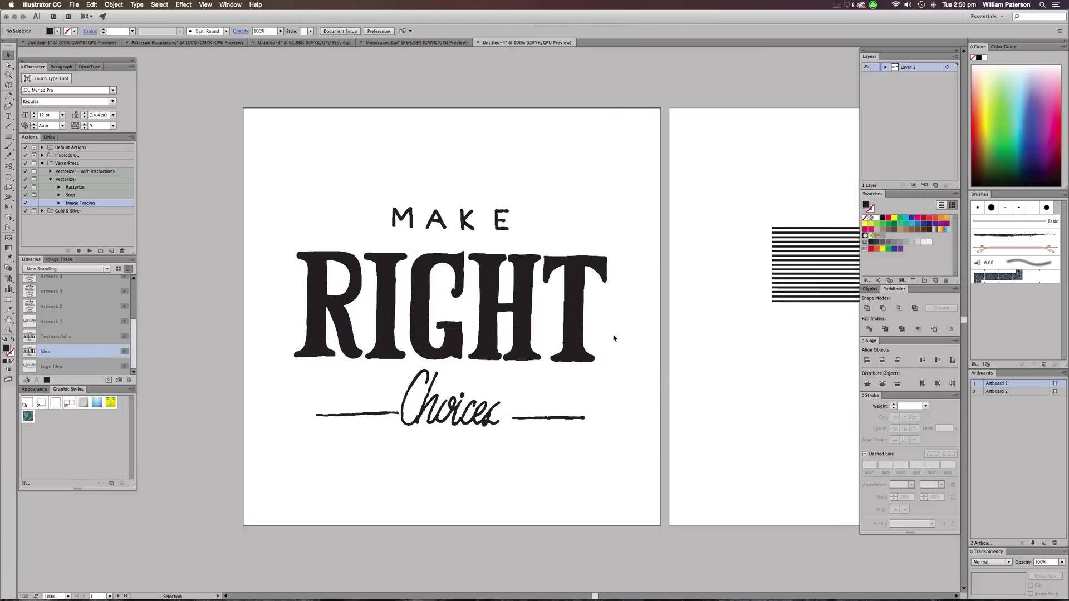
# Duplicate the RIGHT compound path about 14 px straight to the right of the original
pyautogui.click(577, 298)
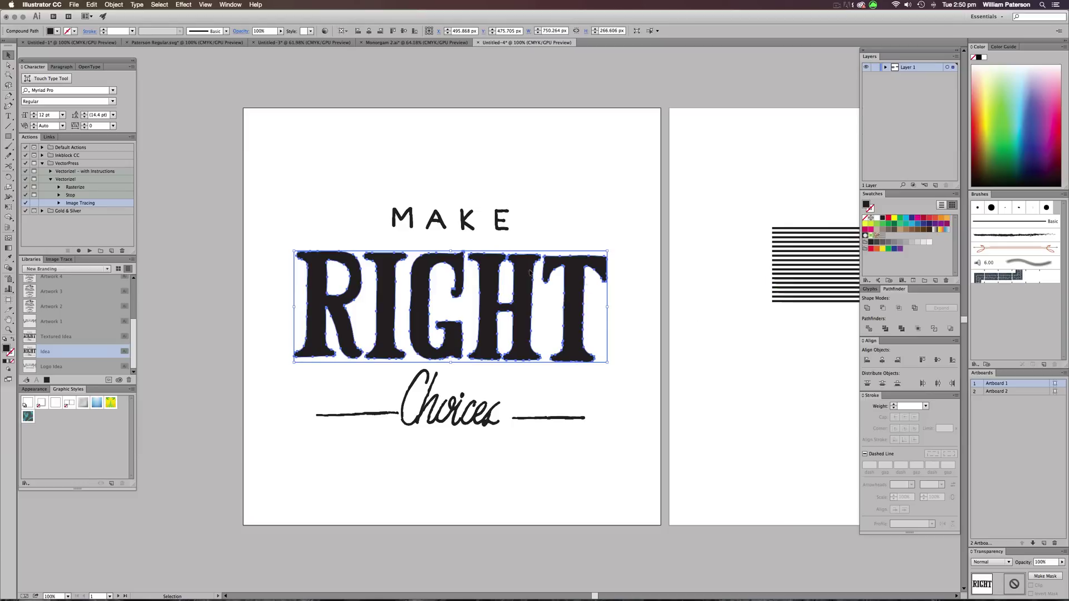
pyautogui.press('super+c')
pyautogui.press('shift')
pyautogui.press('alt')
pyautogui.moveTo(578, 313)
pyautogui.mouseDown()
pyautogui.moveTo(582, 303)
pyautogui.moveTo(584, 323)
pyautogui.mouseUp()
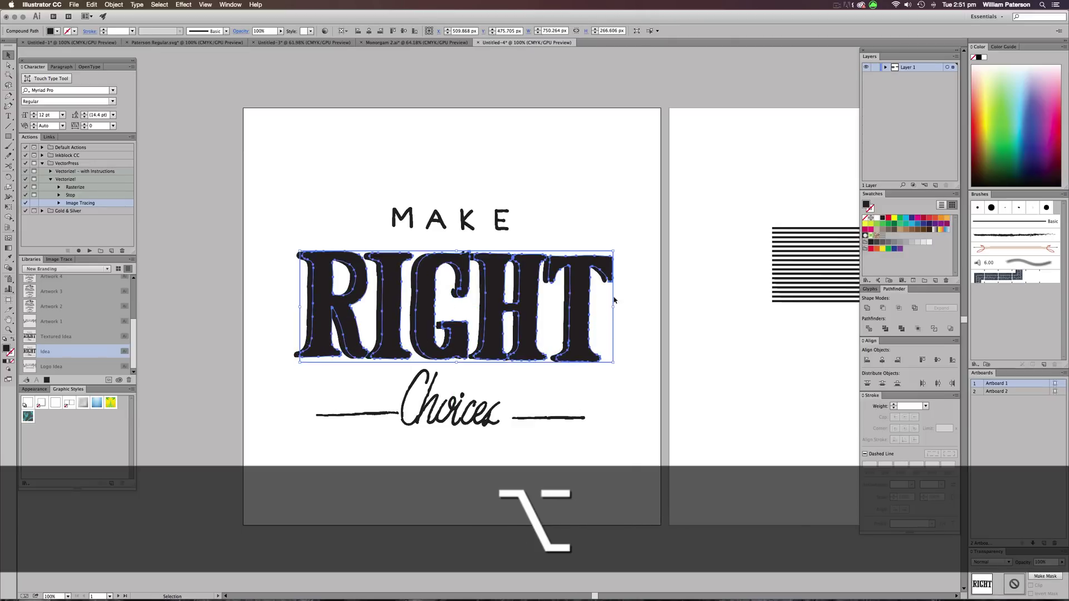
# Fill the offset copy of RIGHT with dark green
pyautogui.click(670, 313)
pyautogui.click(612, 271)
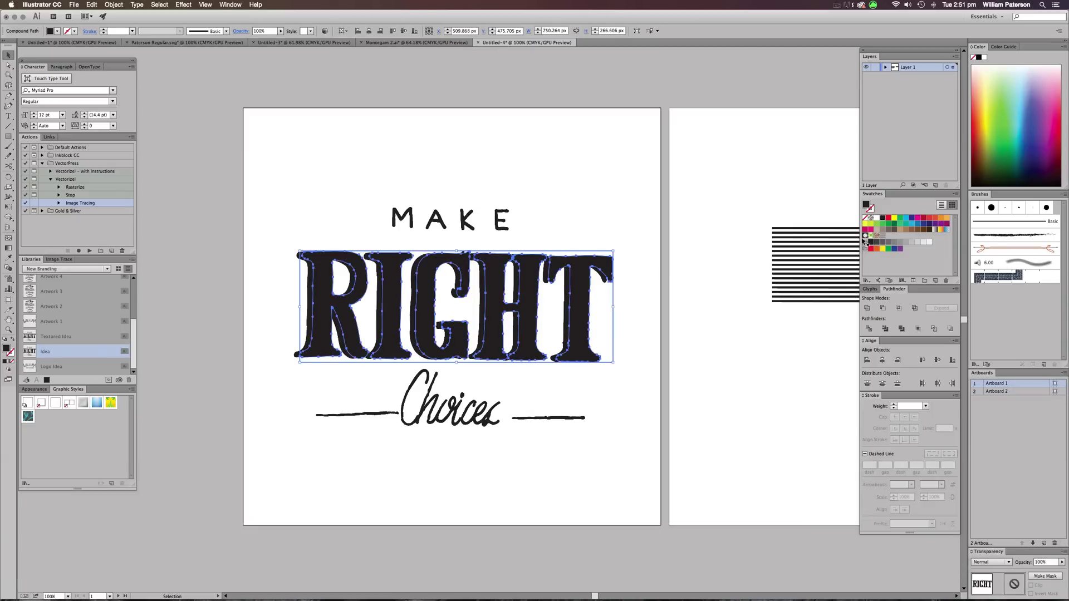
pyautogui.click(896, 227)
pyautogui.click(706, 312)
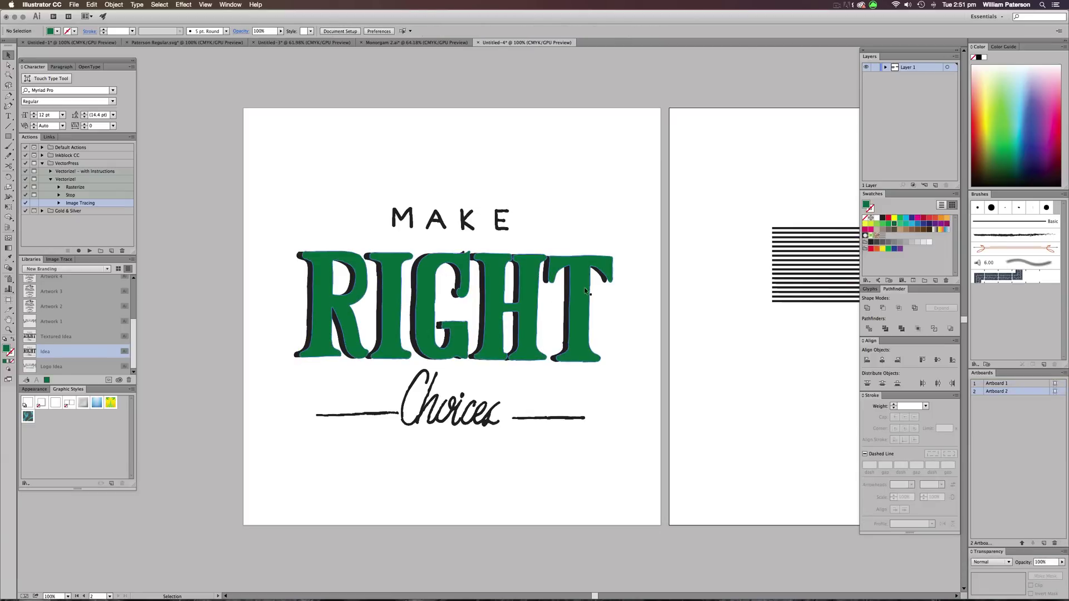
# Send the green copy of RIGHT to the back, behind the black lettering
pyautogui.click(605, 281)
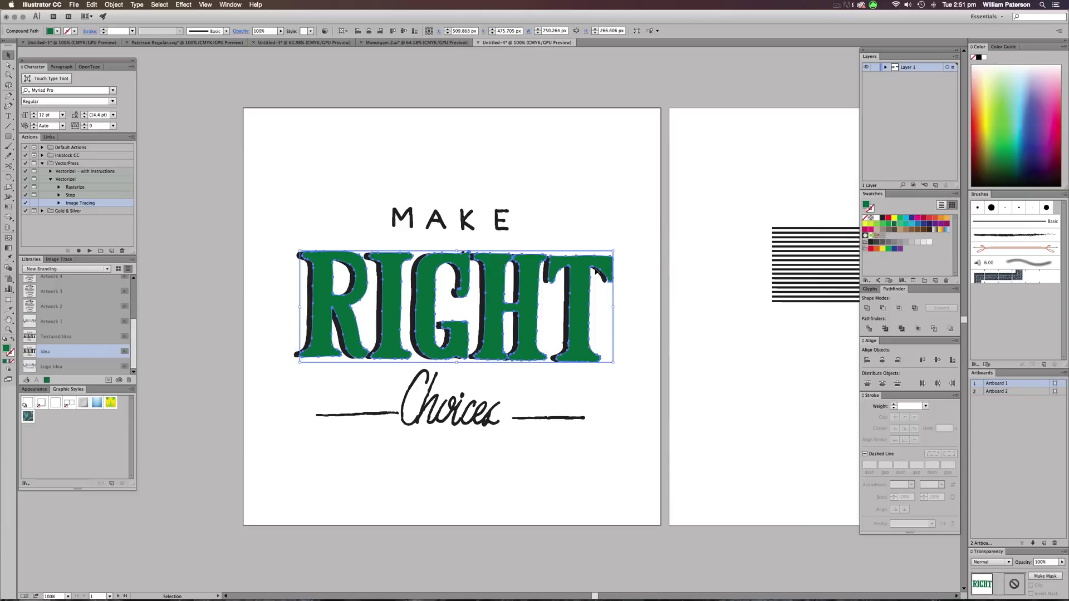
pyautogui.rightClick(592, 269)
pyautogui.moveTo(611, 340)
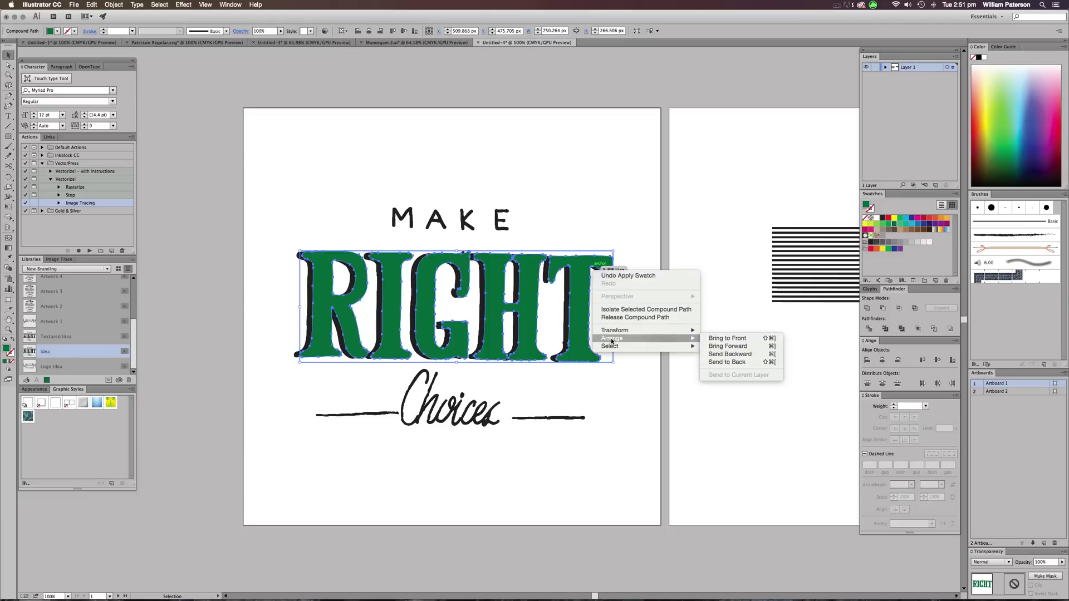
pyautogui.click(727, 362)
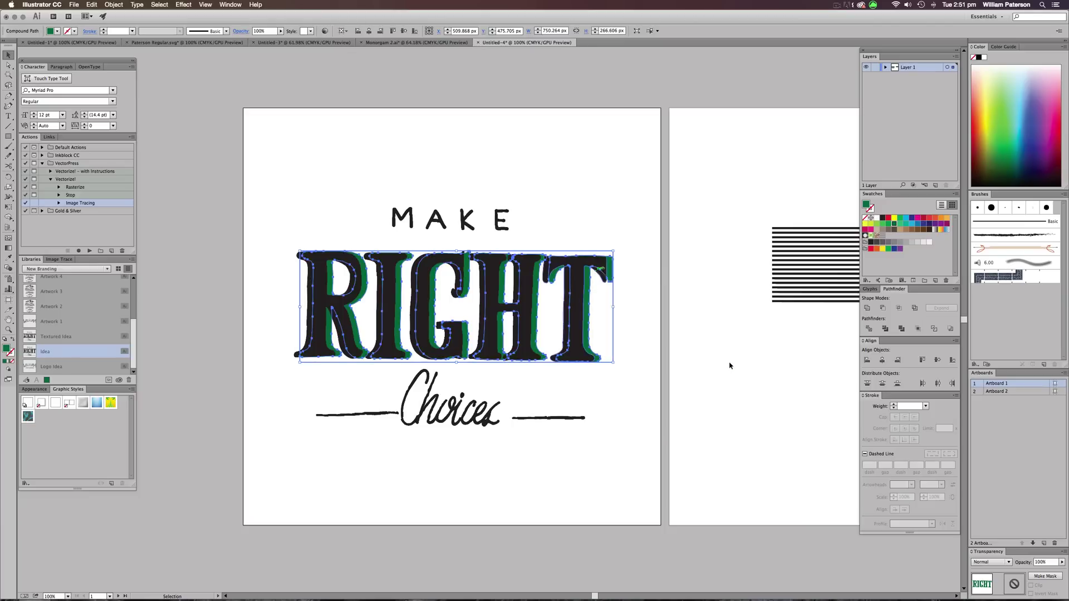
pyautogui.click(699, 353)
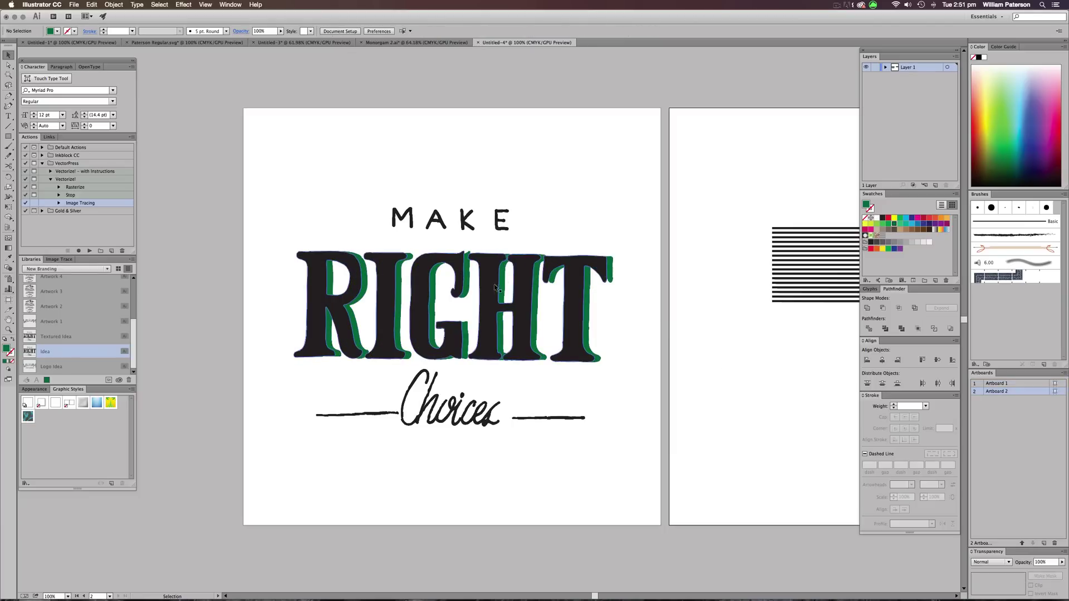
# Fill the offset RIGHT copy behind the black lettering with the Lines pattern
pyautogui.click(629, 249)
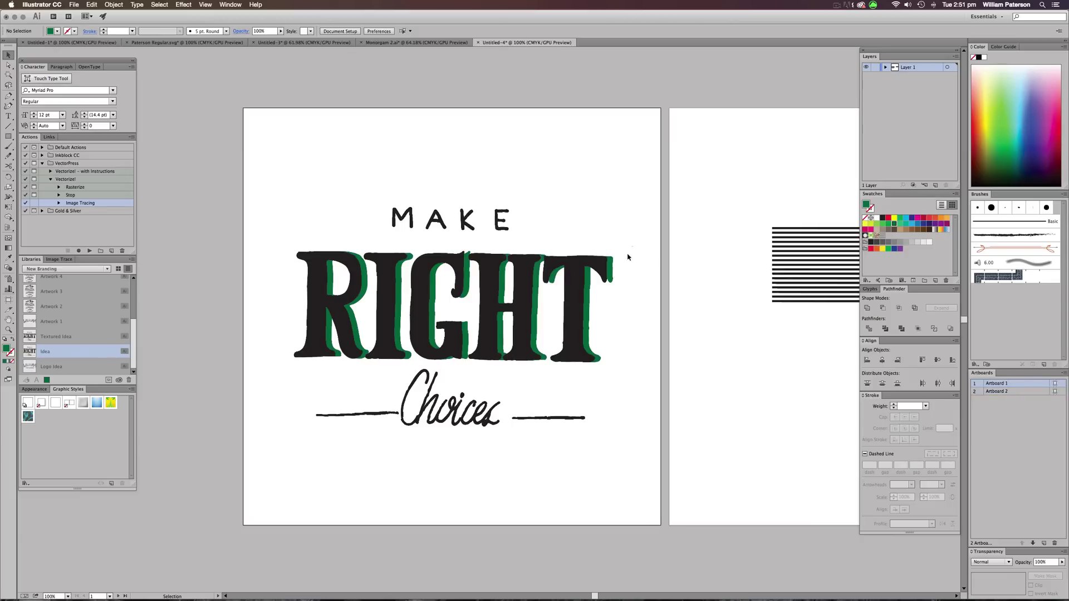
pyautogui.click(611, 289)
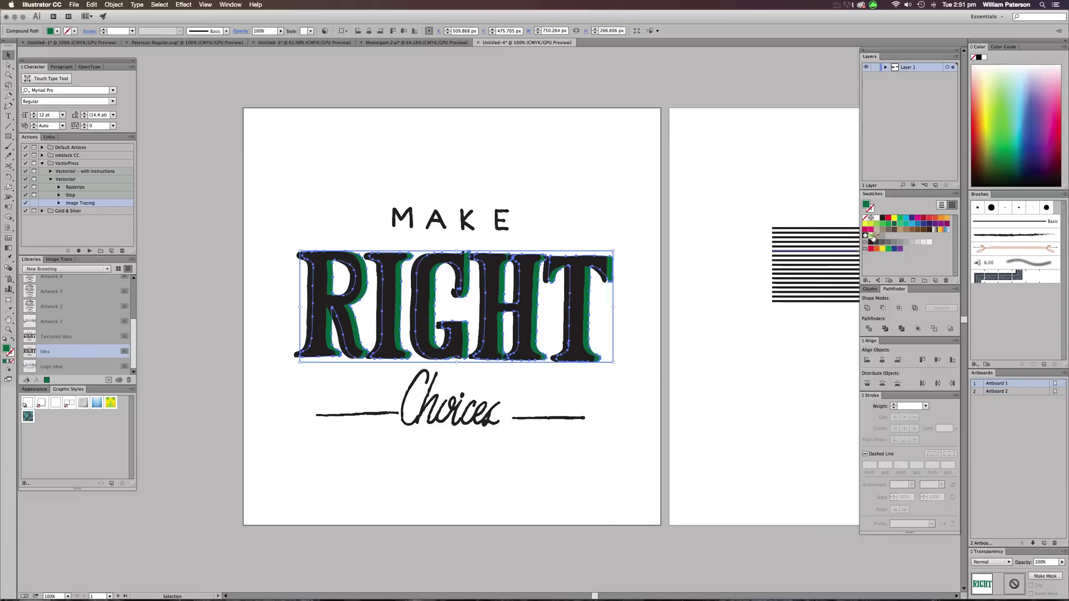
pyautogui.click(883, 237)
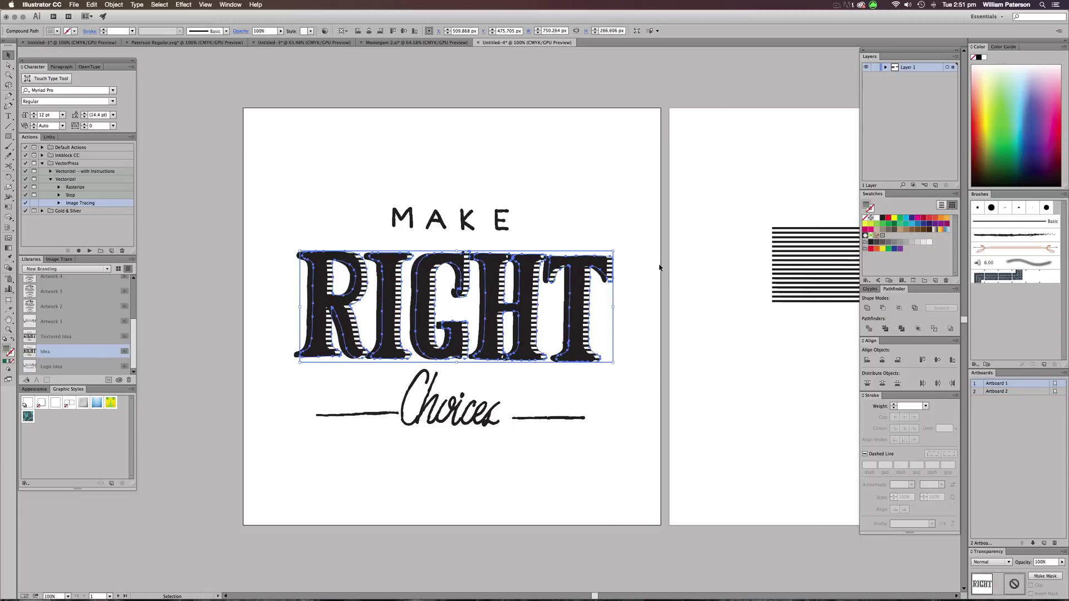
pyautogui.click(696, 310)
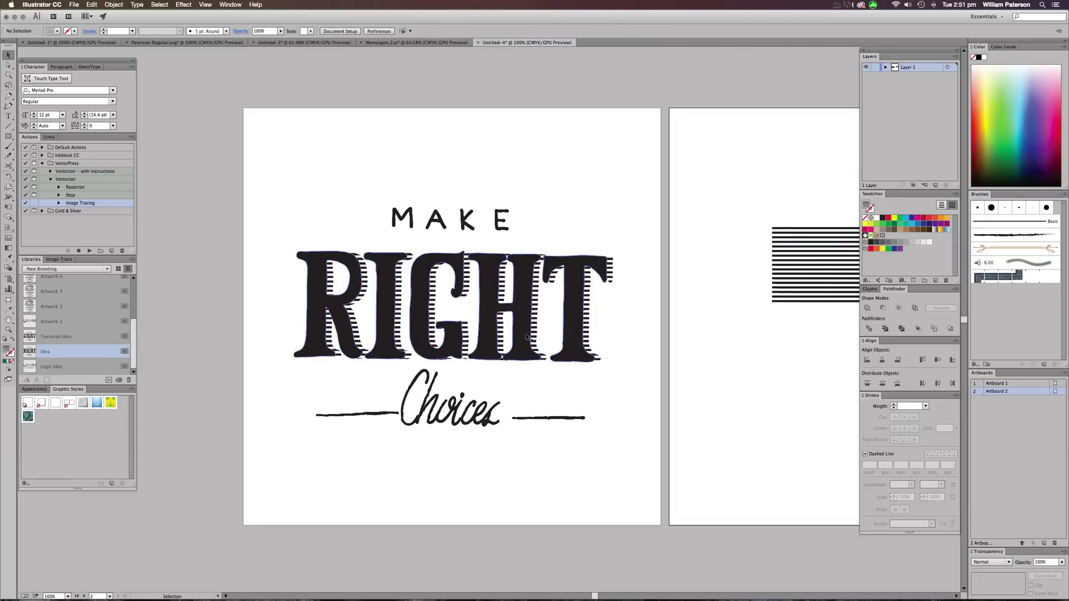
# Examine the line-pattern shadow along the edges of the RIGHT letters up close and in the whole design
pyautogui.click(655, 273)
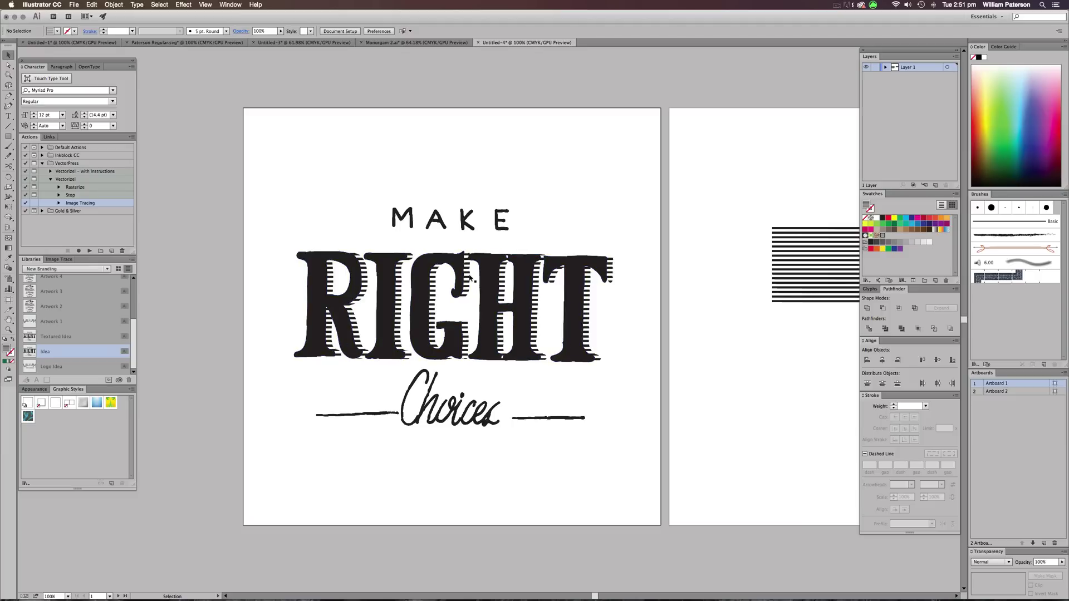
pyautogui.moveTo(626, 254); pyautogui.dragTo(612, 291)
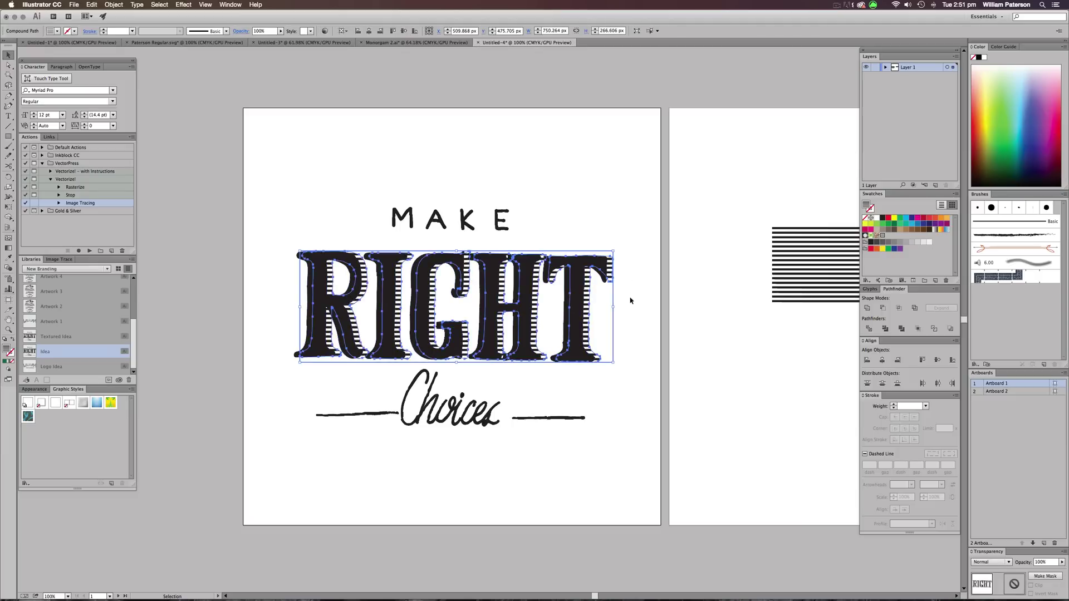
pyautogui.click(629, 295)
pyautogui.moveTo(623, 256); pyautogui.dragTo(608, 280)
pyautogui.click(609, 284)
pyautogui.click(604, 333)
pyautogui.press('super+equal')
pyautogui.press('super+equal')
pyautogui.press('super+equal')
pyautogui.press('super+equal')
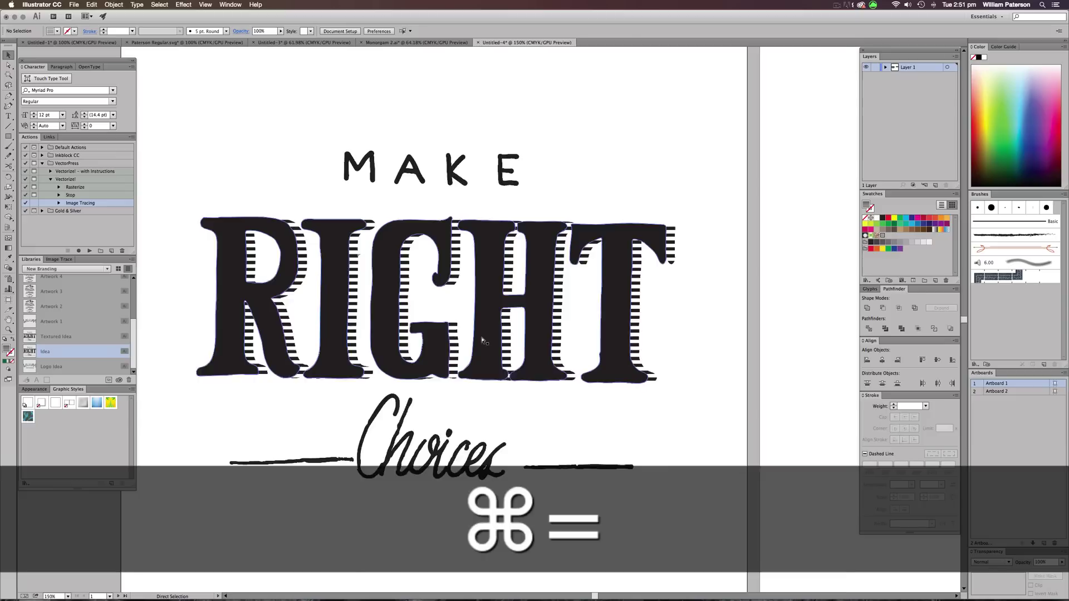
pyautogui.scroll(3, 483, 341)
pyautogui.hscroll(-3, 482, 340)
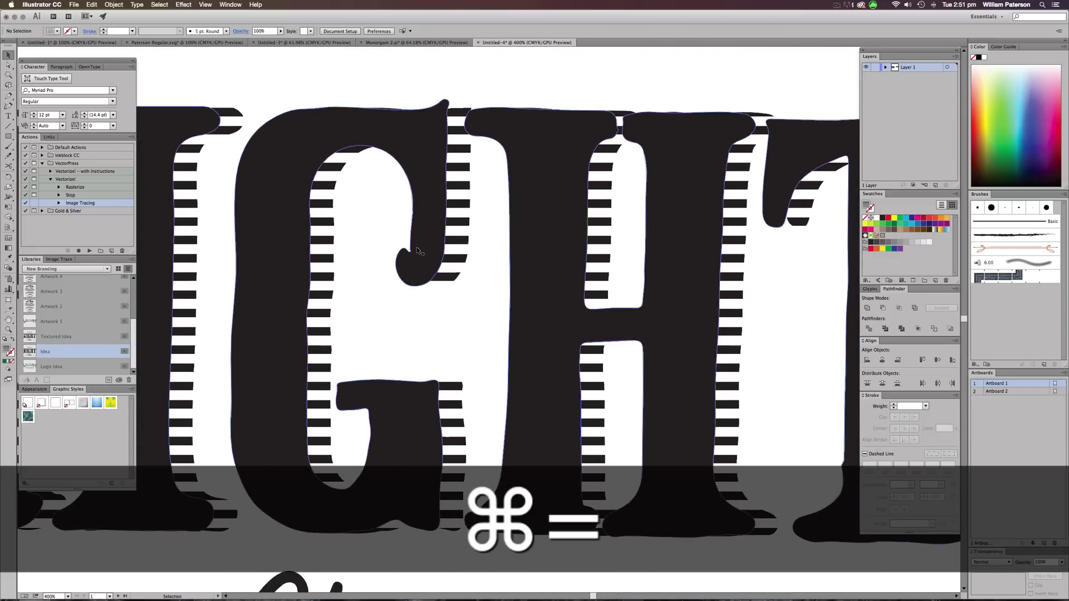
pyautogui.press('super')
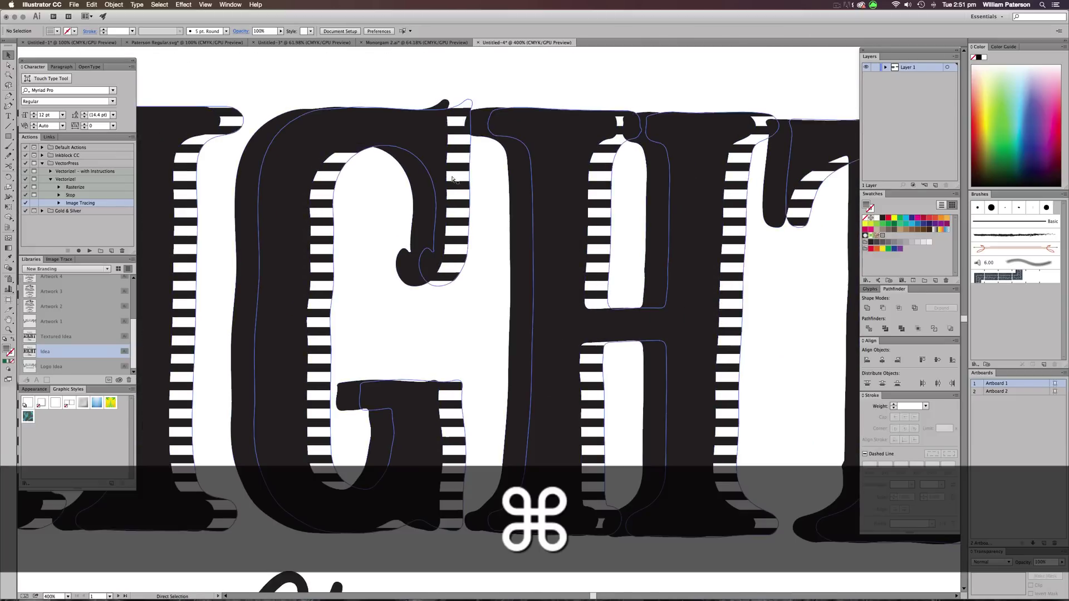
pyautogui.press('super+minus')
pyautogui.press('super+minus')
pyautogui.press('super+minus')
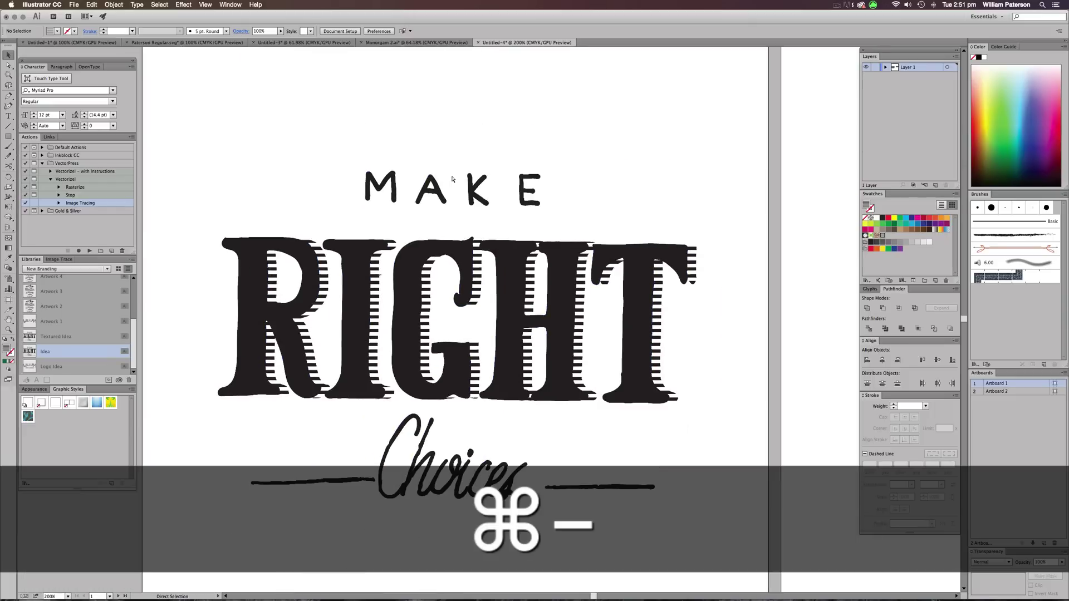
pyautogui.press('super+minus')
pyautogui.press('super+minus')
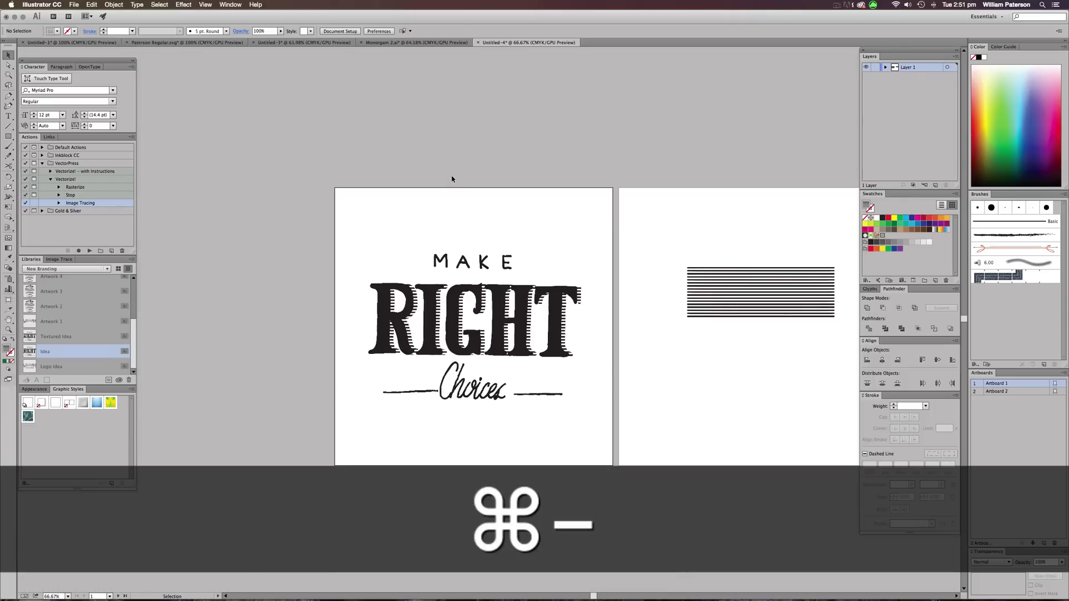
# Rasterize the line-pattern copy behind RIGHT in Grayscale at High (300 ppi) with a white background
pyautogui.press('super+equal')
pyautogui.press('super+equal')
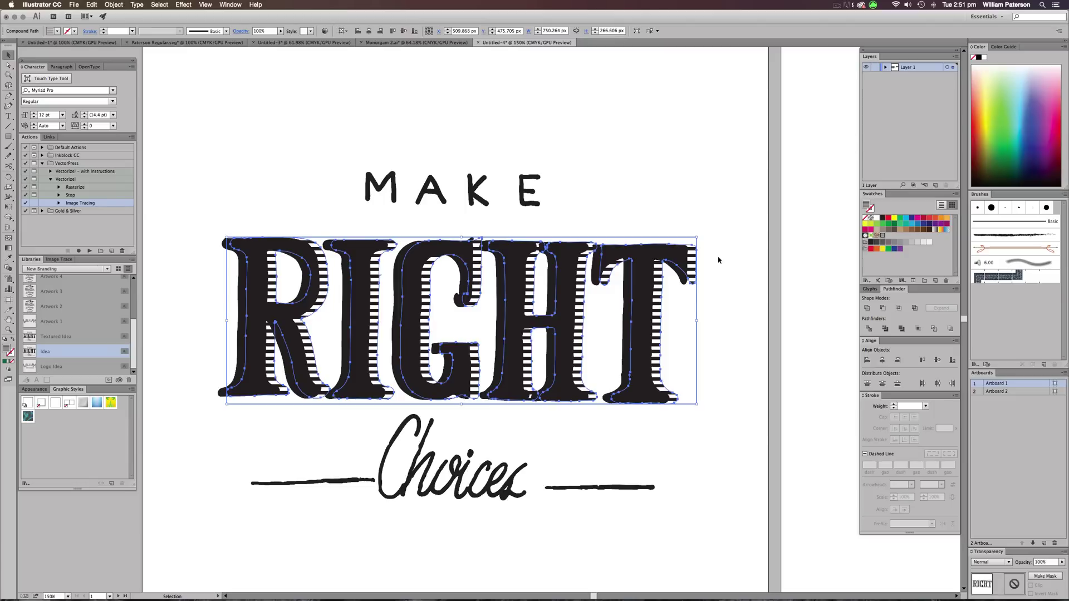
pyautogui.click(118, 5)
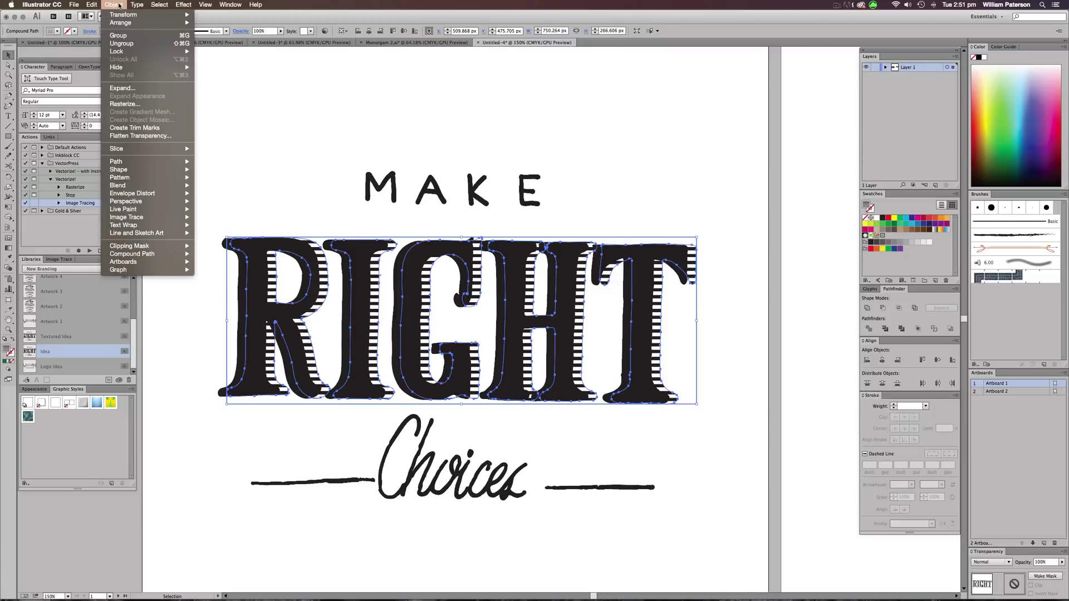
pyautogui.click(125, 104)
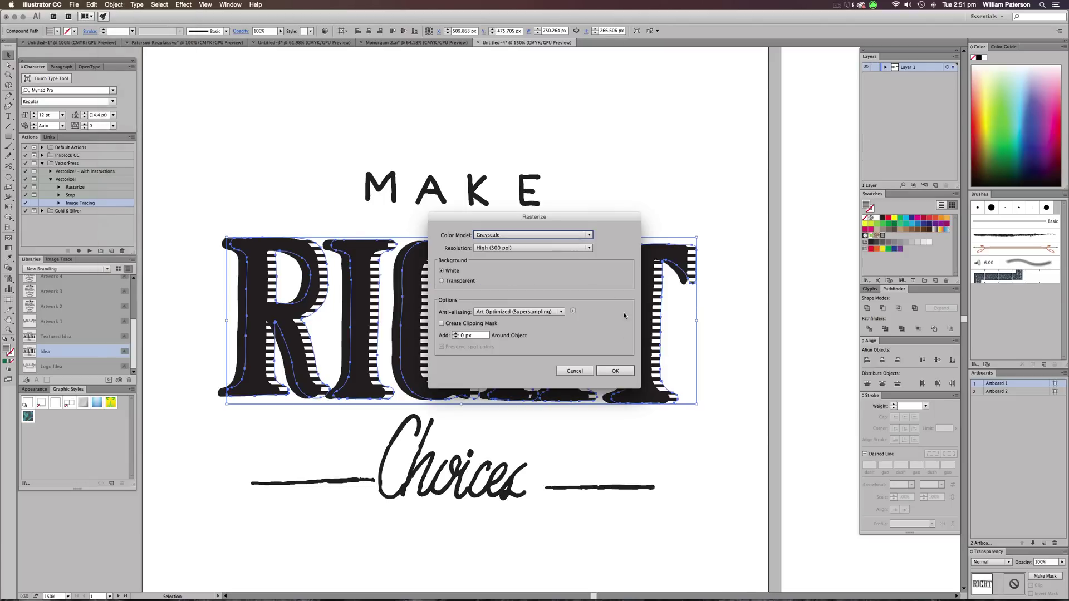
pyautogui.click(610, 371)
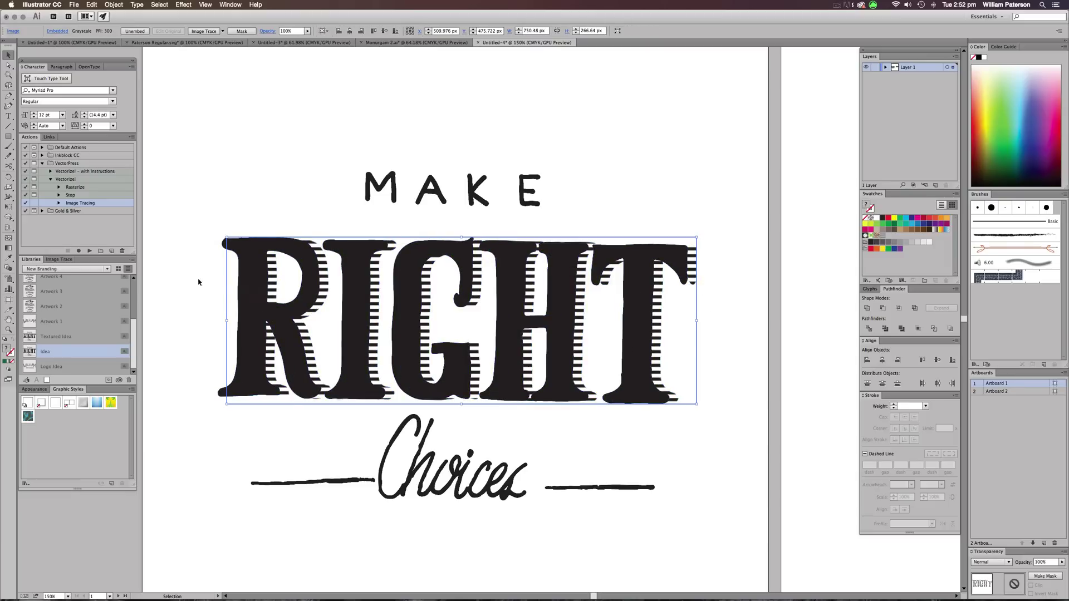
# Image-trace the rasterized RIGHT line pattern with the Hand Look For Small preset
pyautogui.click(229, 6)
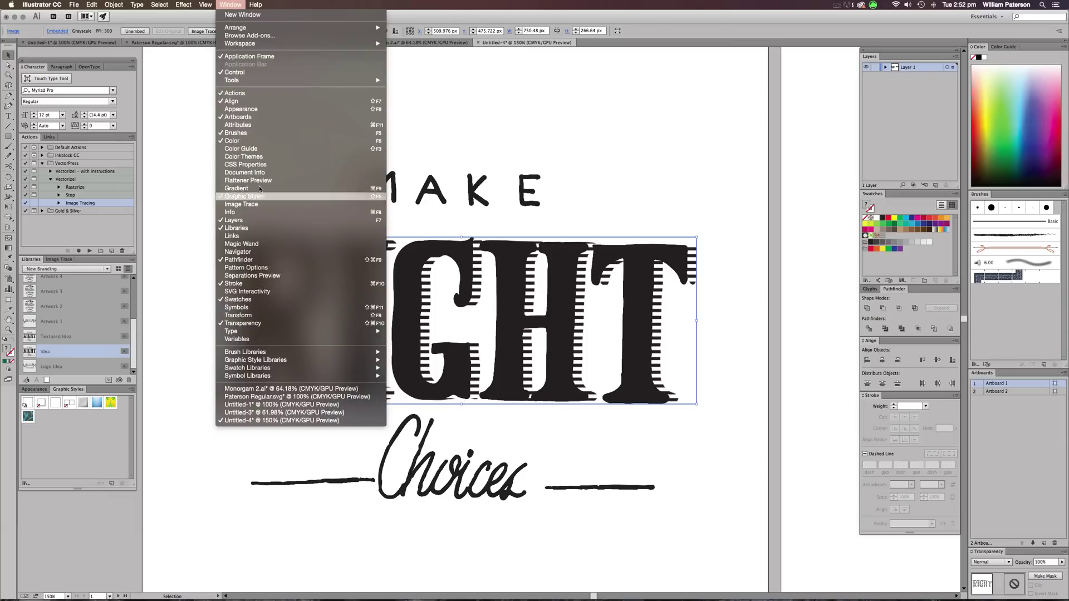
pyautogui.click(257, 204)
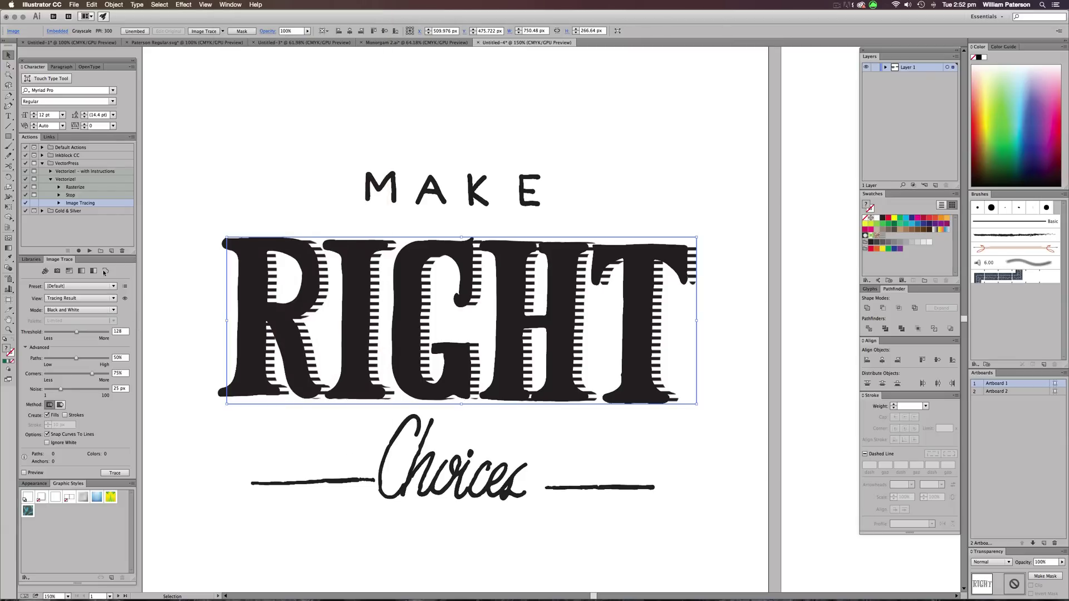
pyautogui.click(79, 287)
pyautogui.click(73, 455)
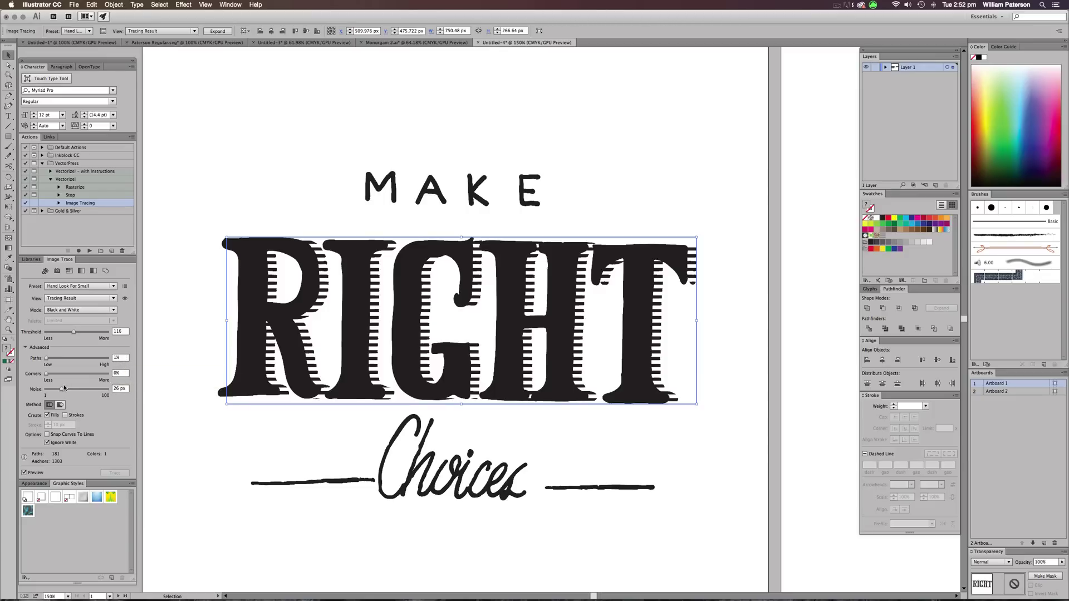
# Set the trace's noise to 88 px and expand the tracing into vector shapes
pyautogui.moveTo(62, 388); pyautogui.dragTo(45, 392)
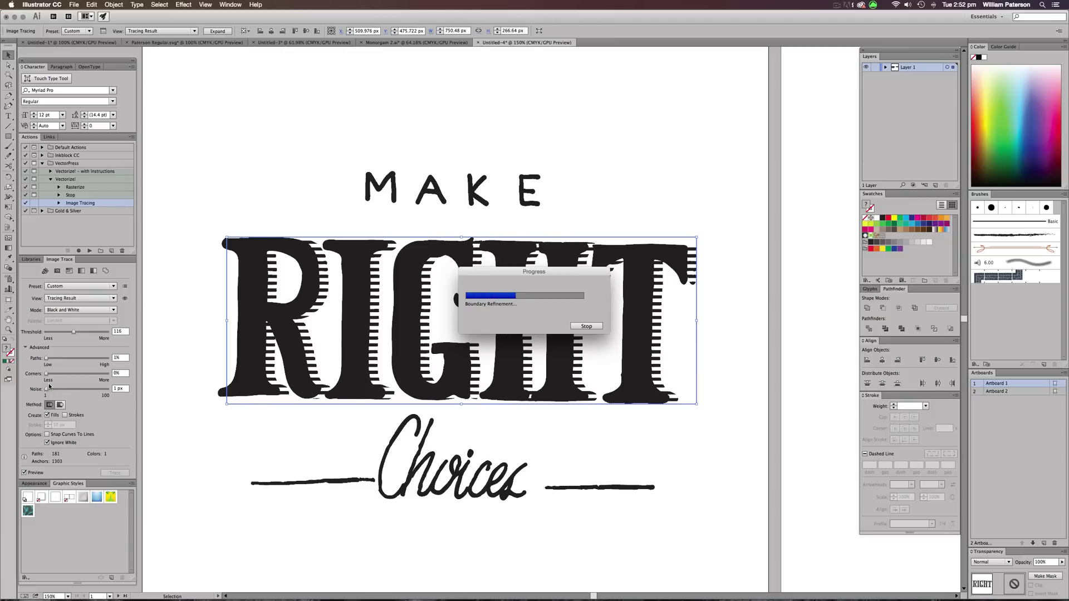
pyautogui.moveTo(63, 389); pyautogui.dragTo(95, 390)
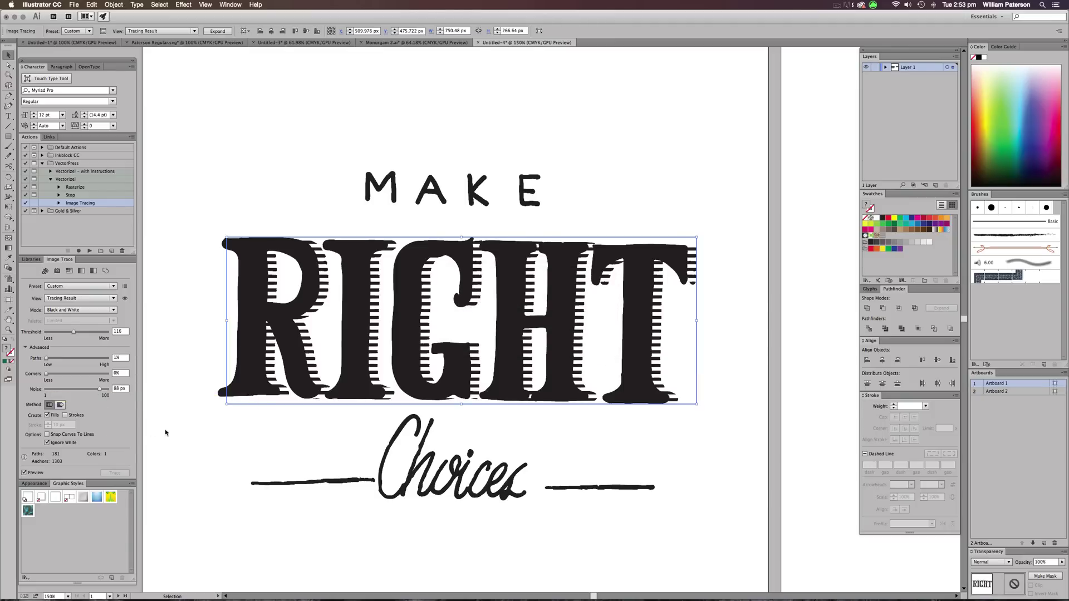
pyautogui.press('Up')
pyautogui.click(217, 31)
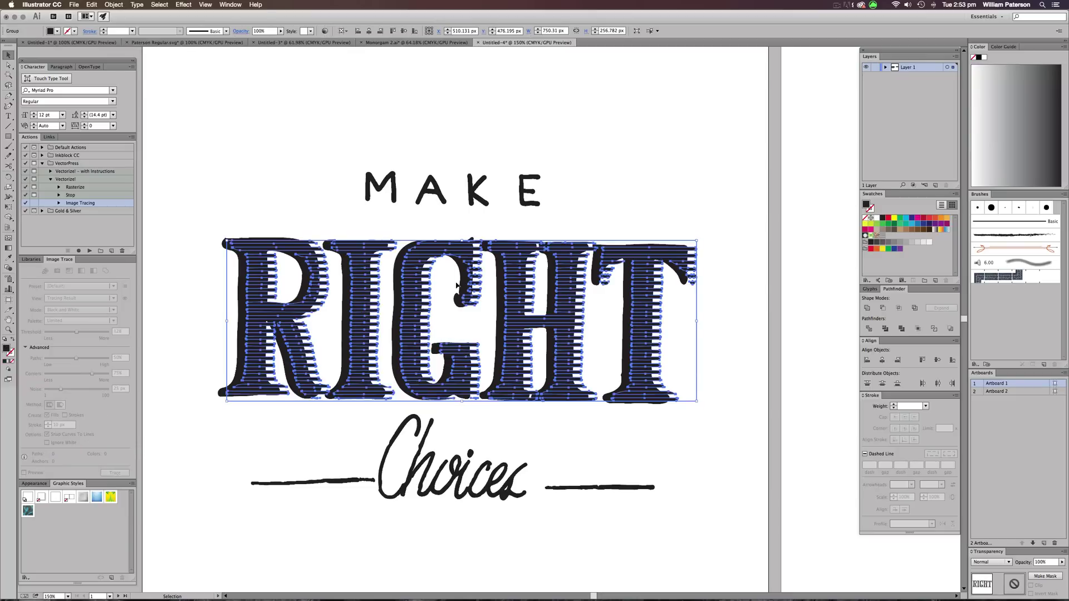
# Make the expanded line shapes of the RIGHT shadow into a single compound path
pyautogui.click(714, 369)
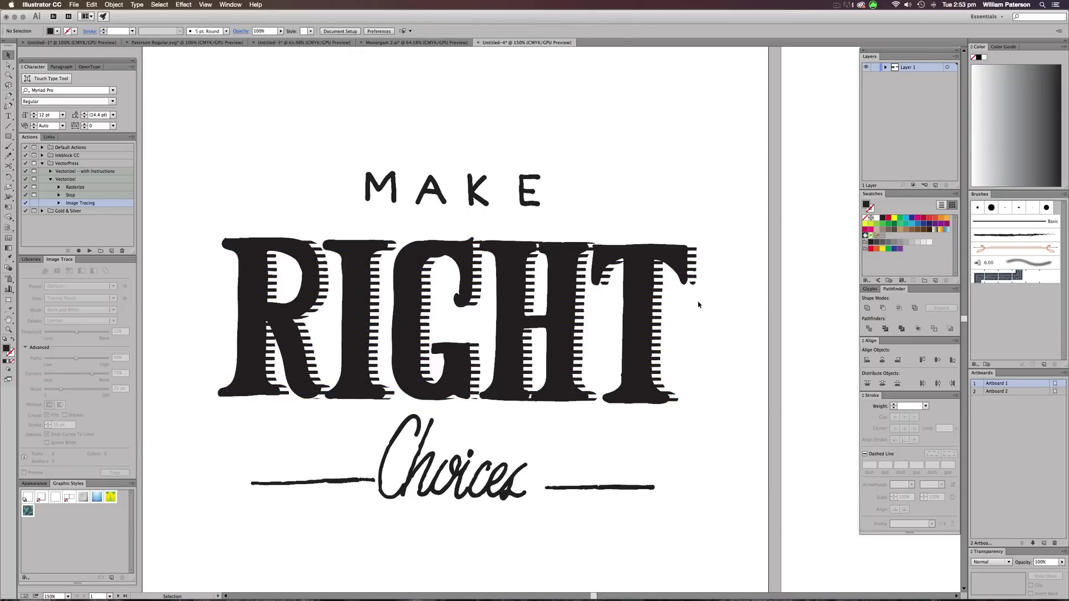
pyautogui.click(695, 272)
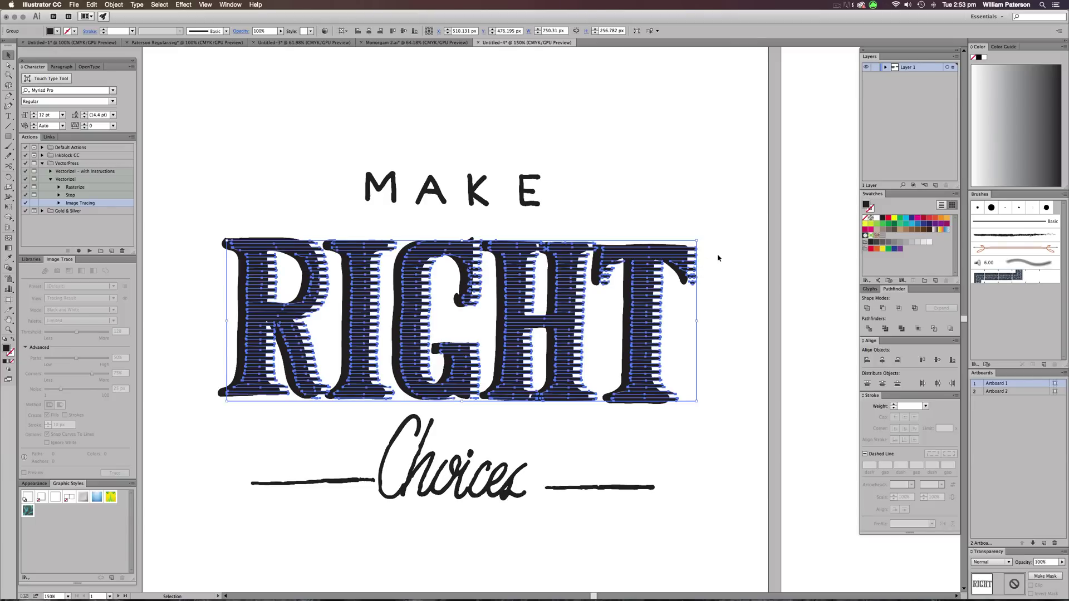
pyautogui.press('super+8')
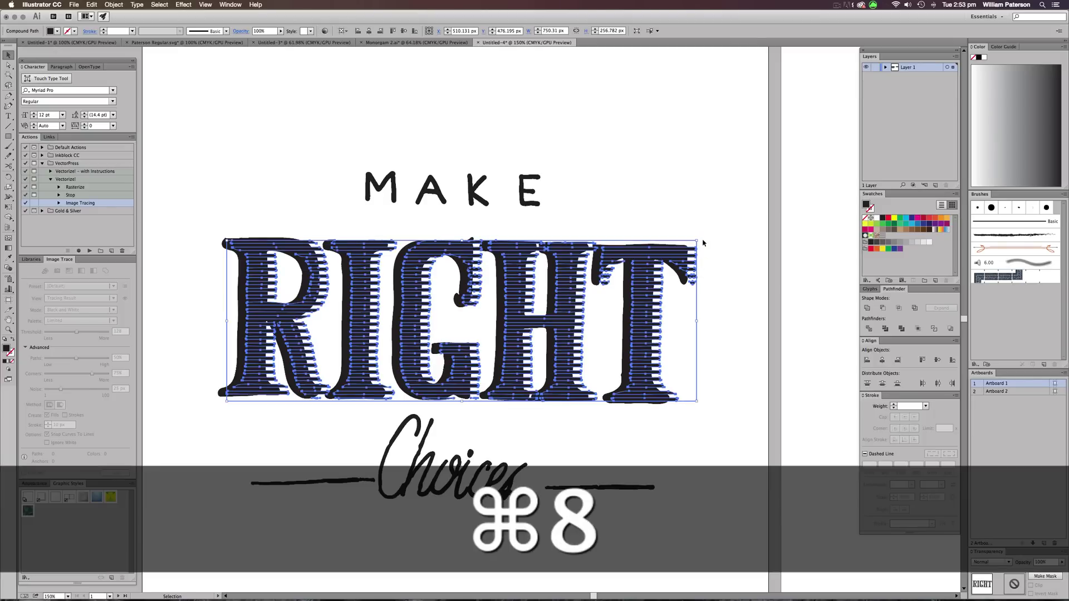
pyautogui.click(734, 237)
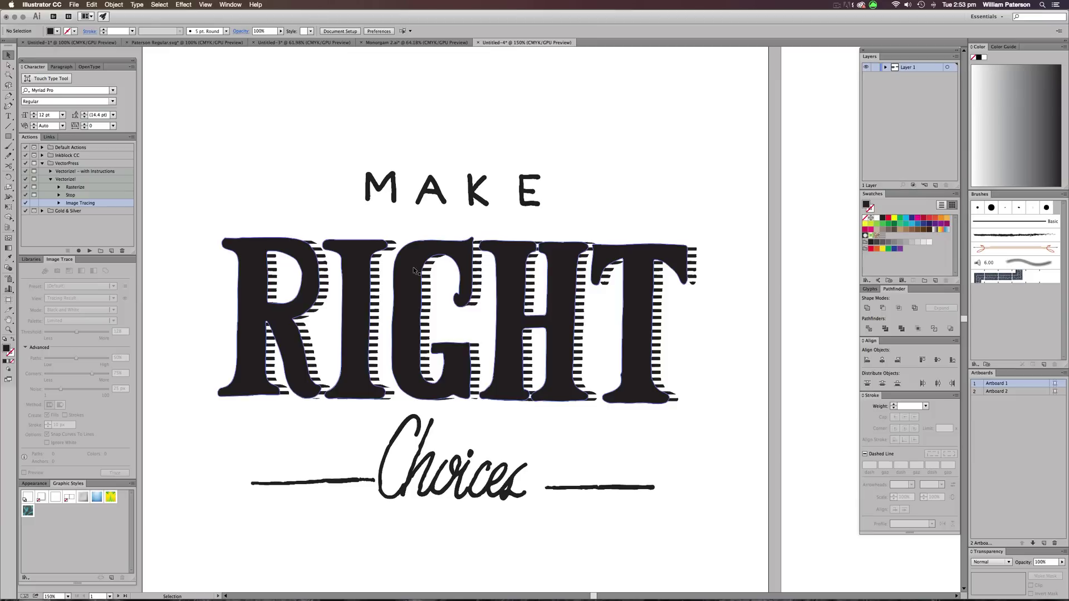
# Offset the path of the solid black RIGHT lettering by 3 px with miter joins, with the preview on
pyautogui.click(667, 251)
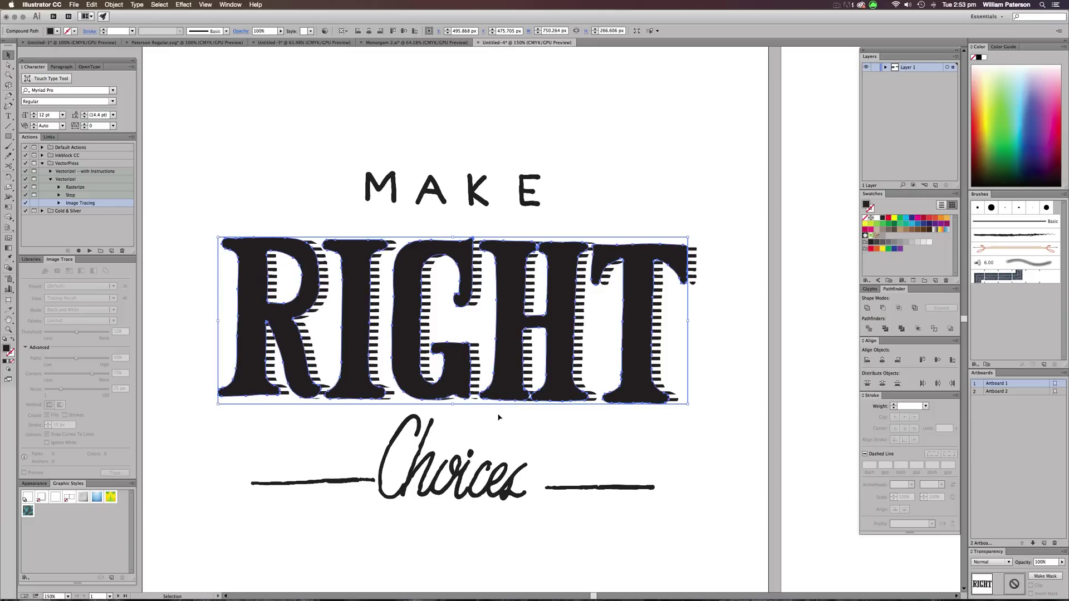
pyautogui.click(120, 7)
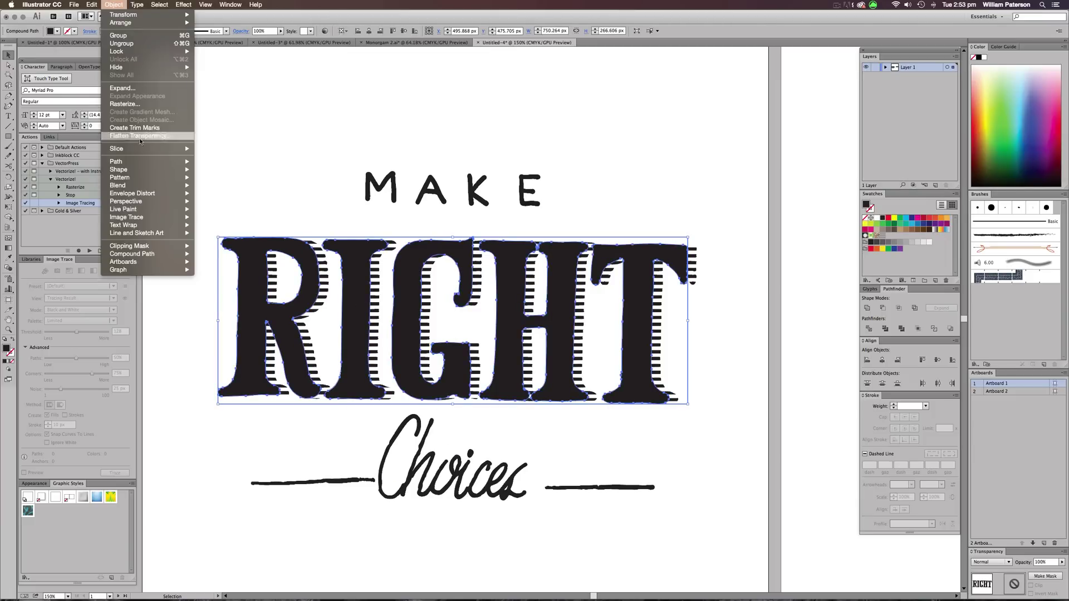
pyautogui.moveTo(134, 163)
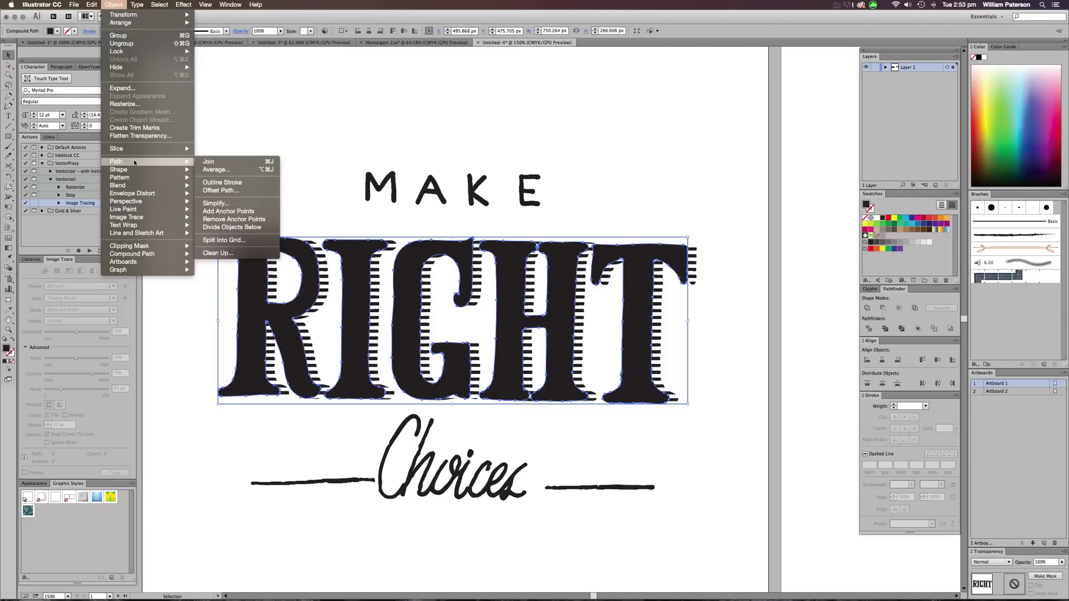
pyautogui.click(243, 191)
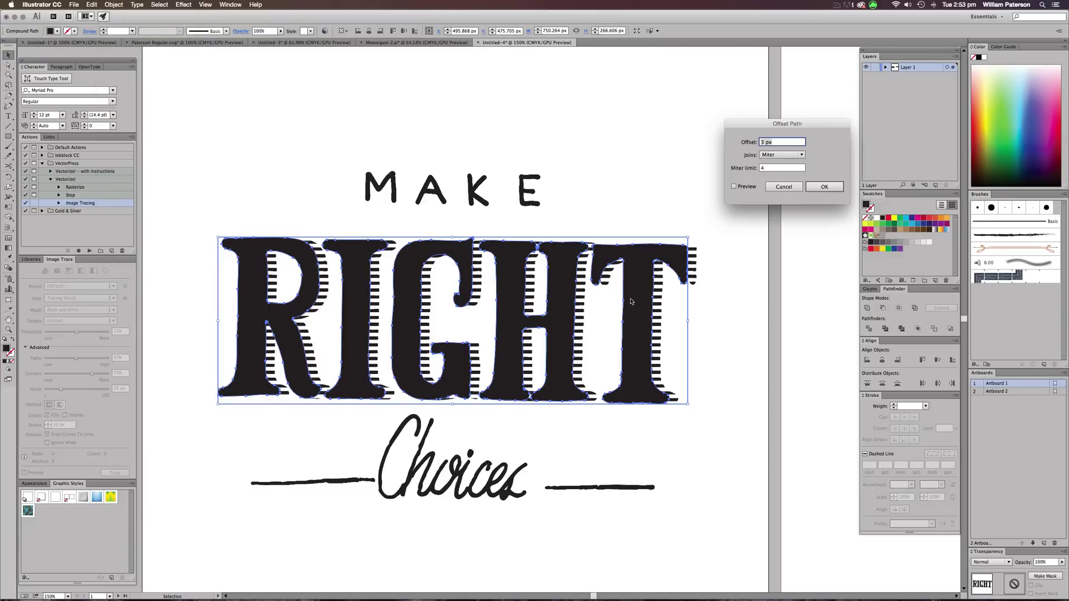
pyautogui.click(734, 186)
pyautogui.moveTo(777, 144); pyautogui.dragTo(733, 150)
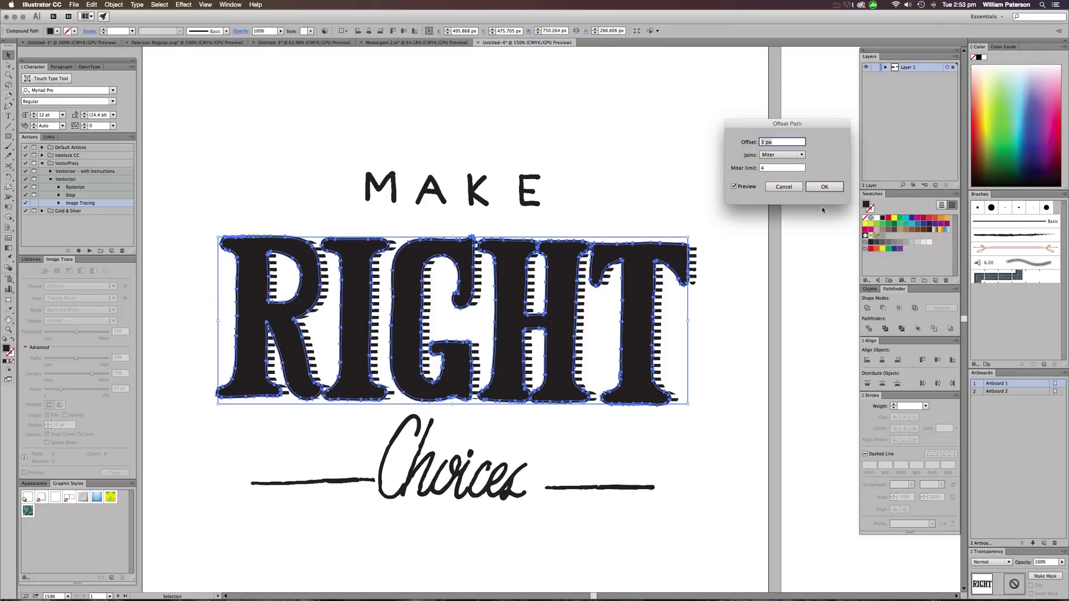
pyautogui.click(824, 189)
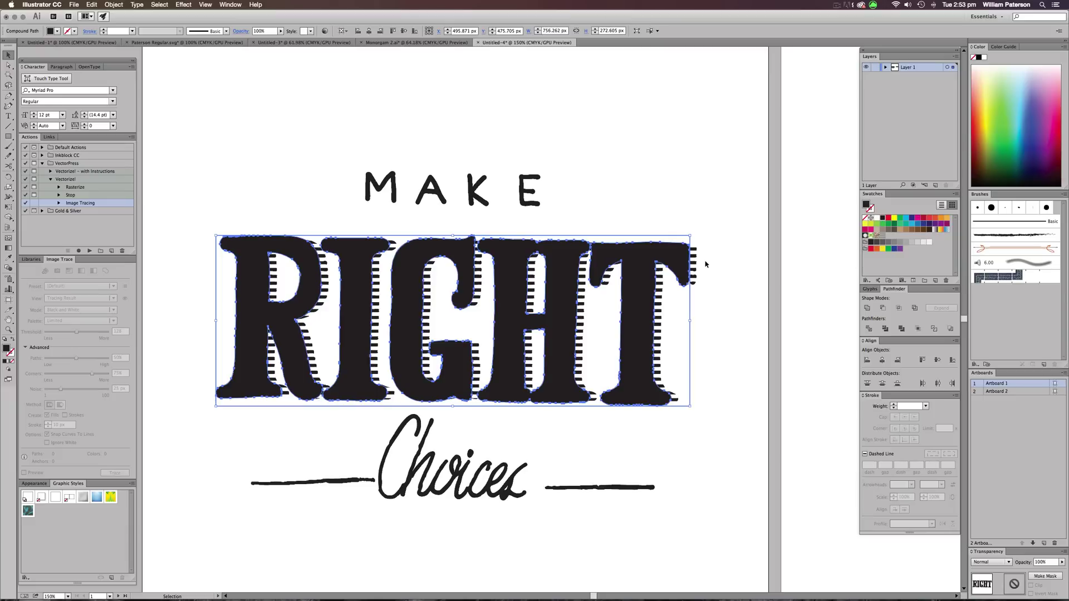
# Subtract the enlarged RIGHT outline from the line-pattern shadow behind it with Minus Front
pyautogui.press('shift')
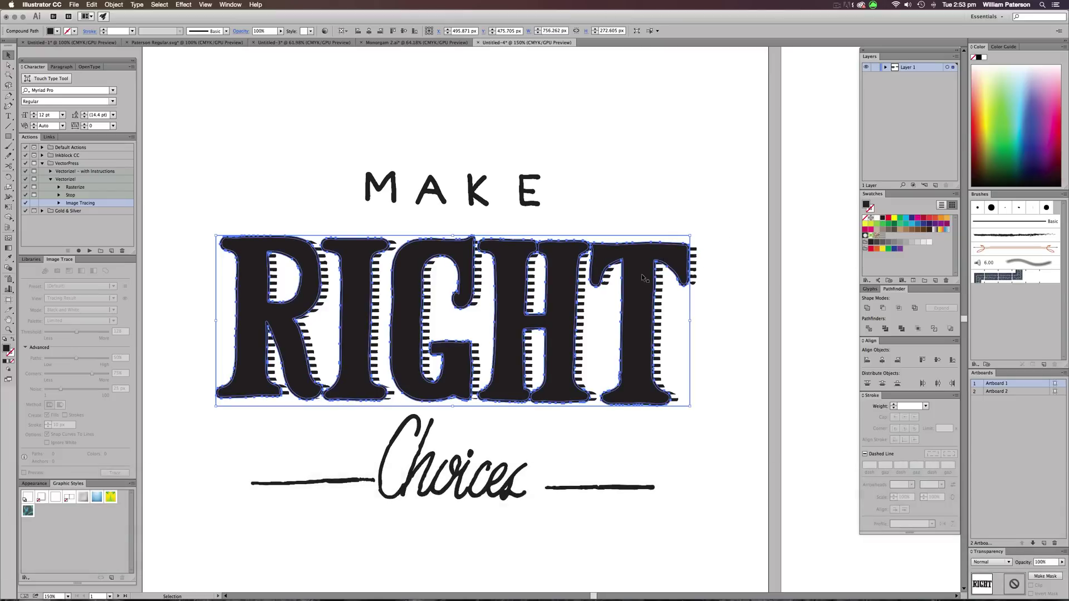
pyautogui.press('shift')
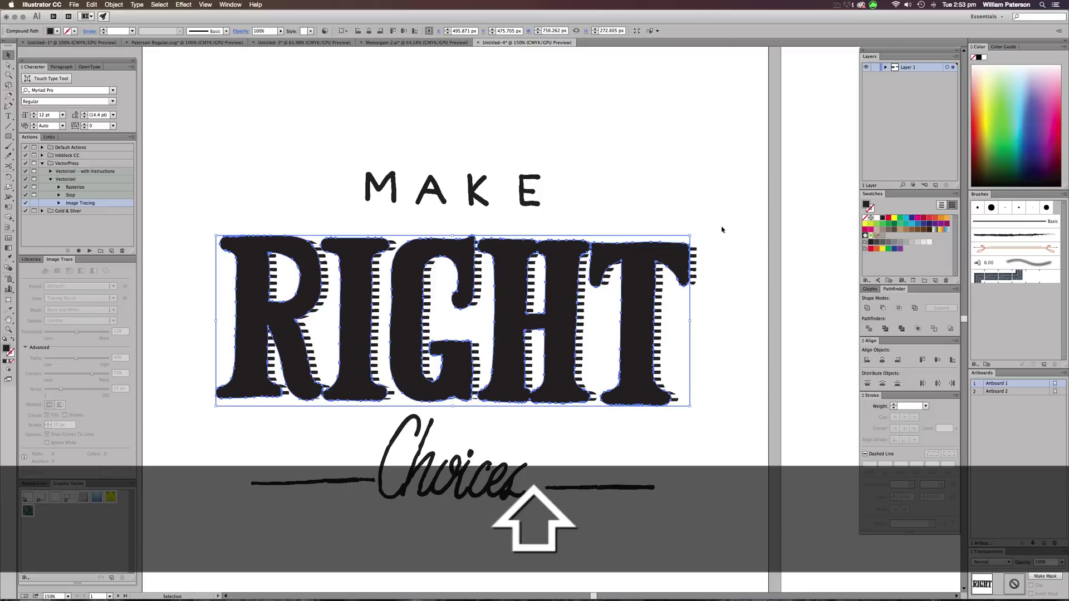
pyautogui.keyDown('shift'); pyautogui.click(694, 253); pyautogui.keyUp('shift')
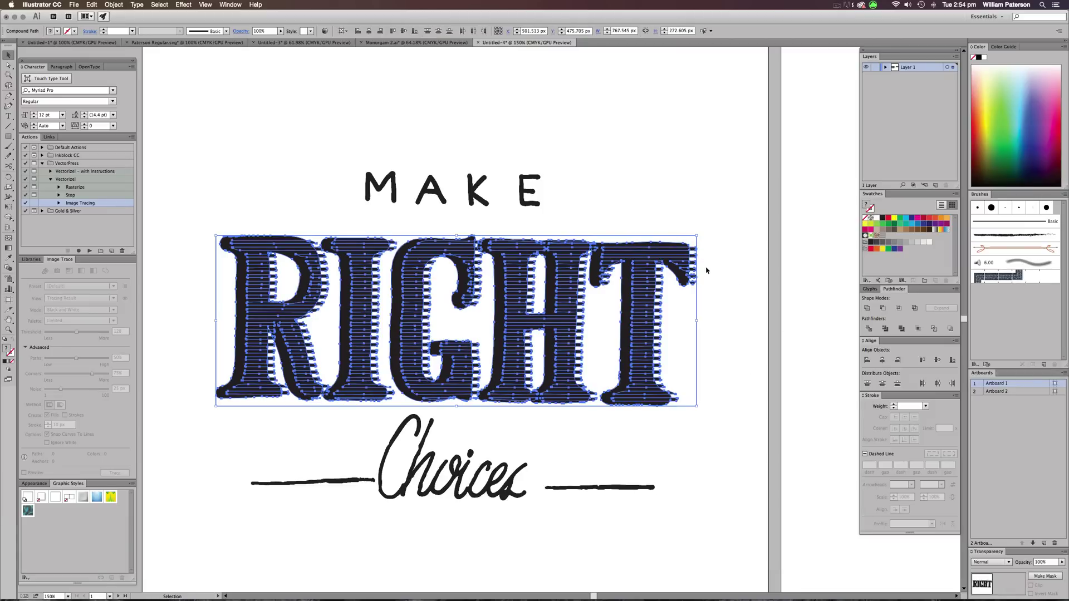
pyautogui.click(882, 309)
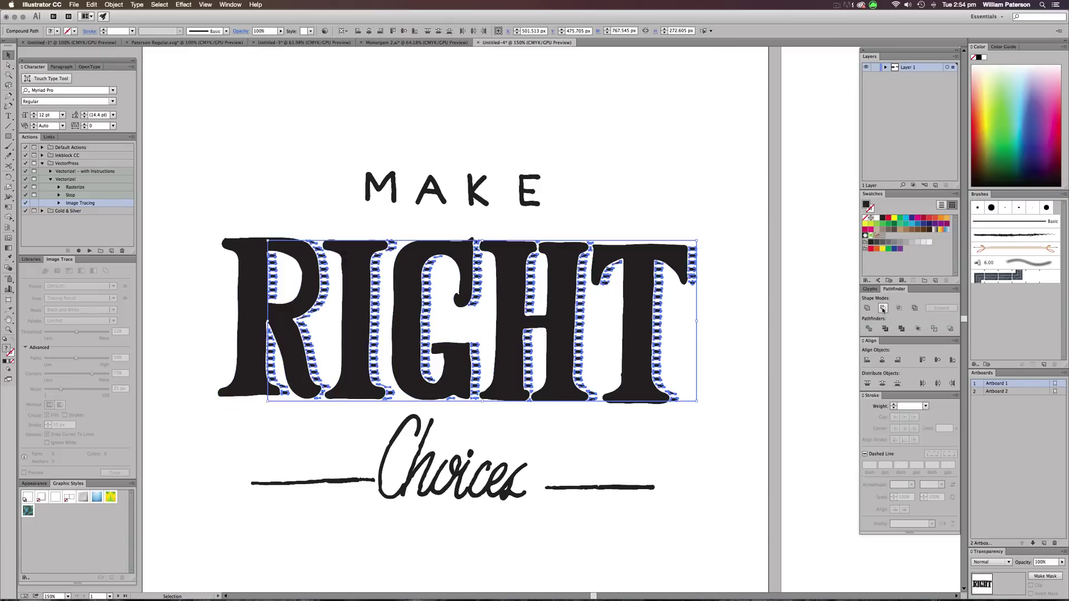
pyautogui.click(763, 318)
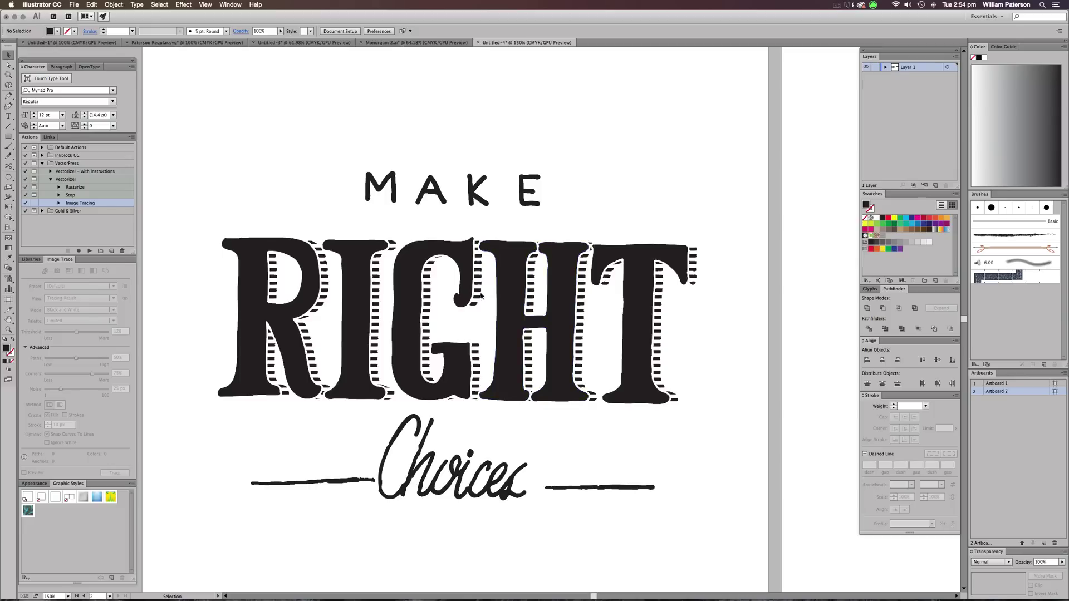
pyautogui.moveTo(482, 296); pyautogui.dragTo(498, 296)
pyautogui.press('super+z')
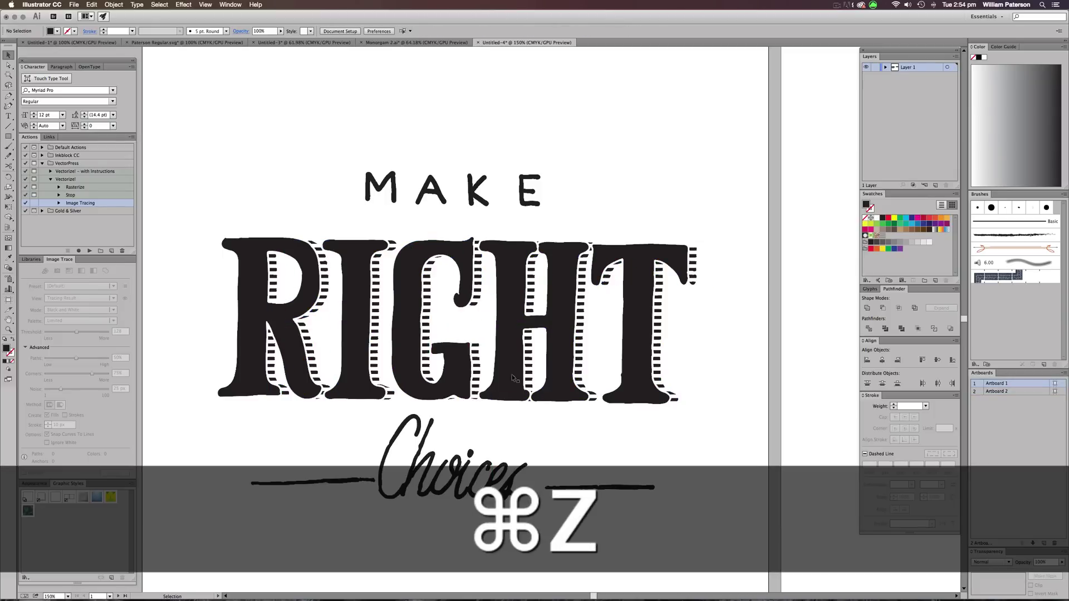
pyautogui.keyDown('shift'); pyautogui.click(456, 319); pyautogui.keyUp('shift')
pyautogui.click(456, 318)
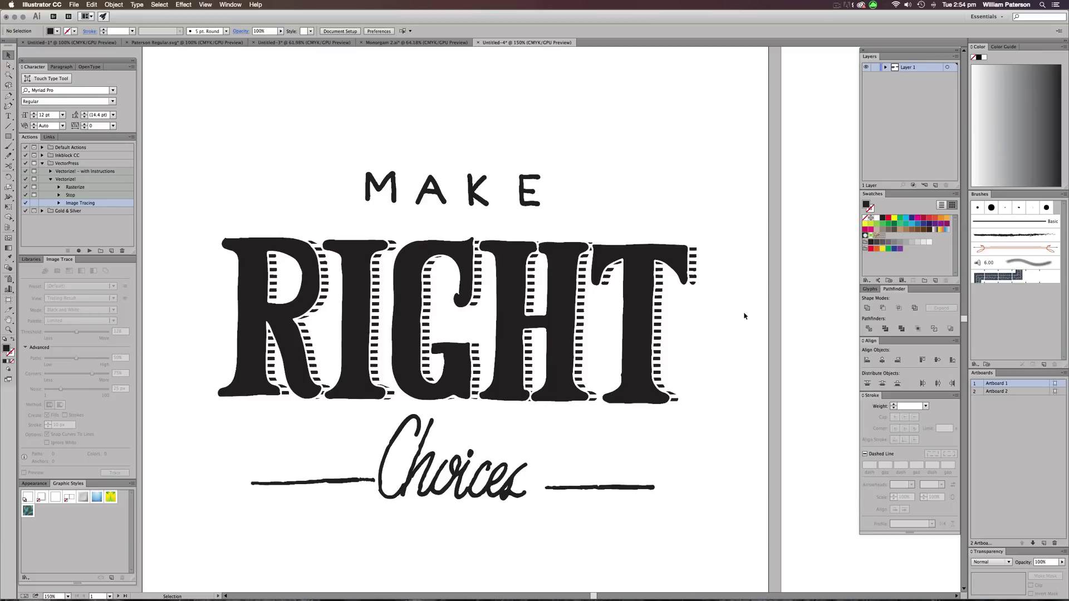
# Rasterize the trimmed line shadow of the RIGHT letters
pyautogui.click(692, 306)
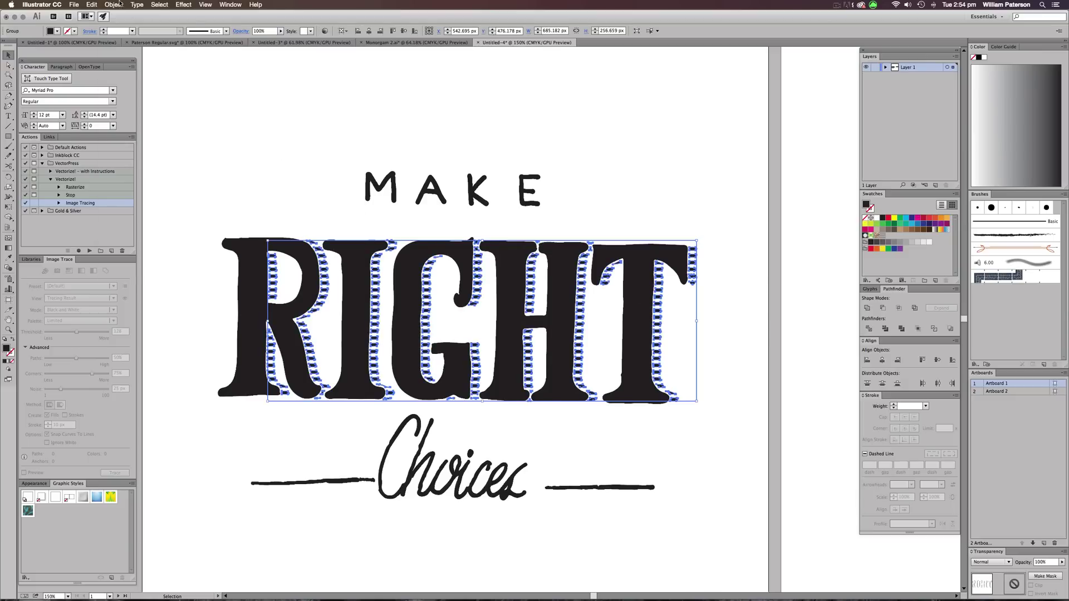
pyautogui.click(114, 5)
pyautogui.click(130, 104)
pyautogui.click(617, 371)
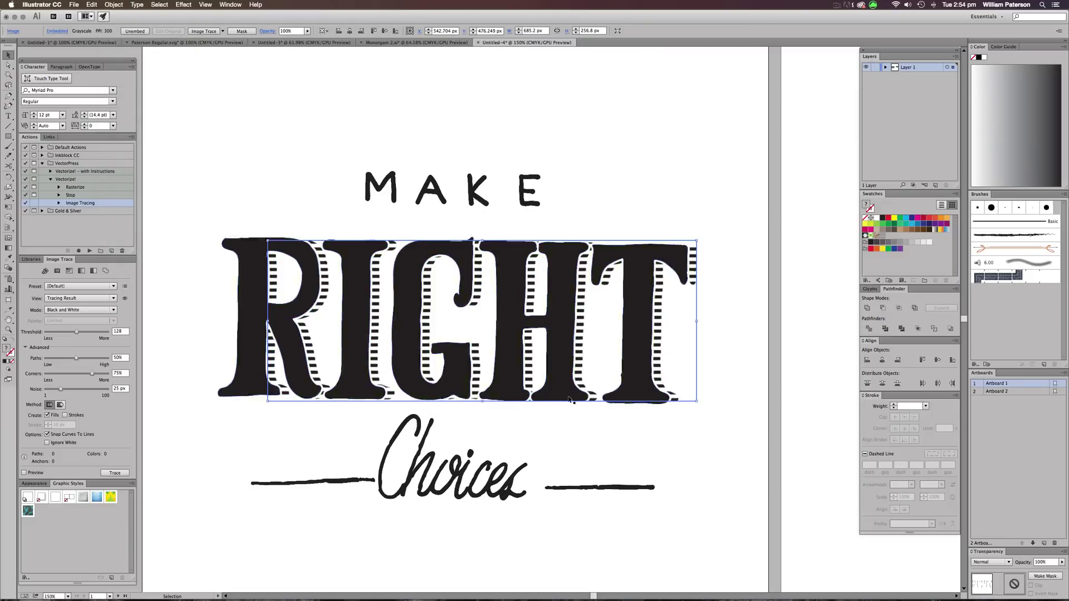
# Image-trace the rasterized line shadow with the Hand Look For Small preset and expand it
pyautogui.click(87, 286)
pyautogui.click(86, 455)
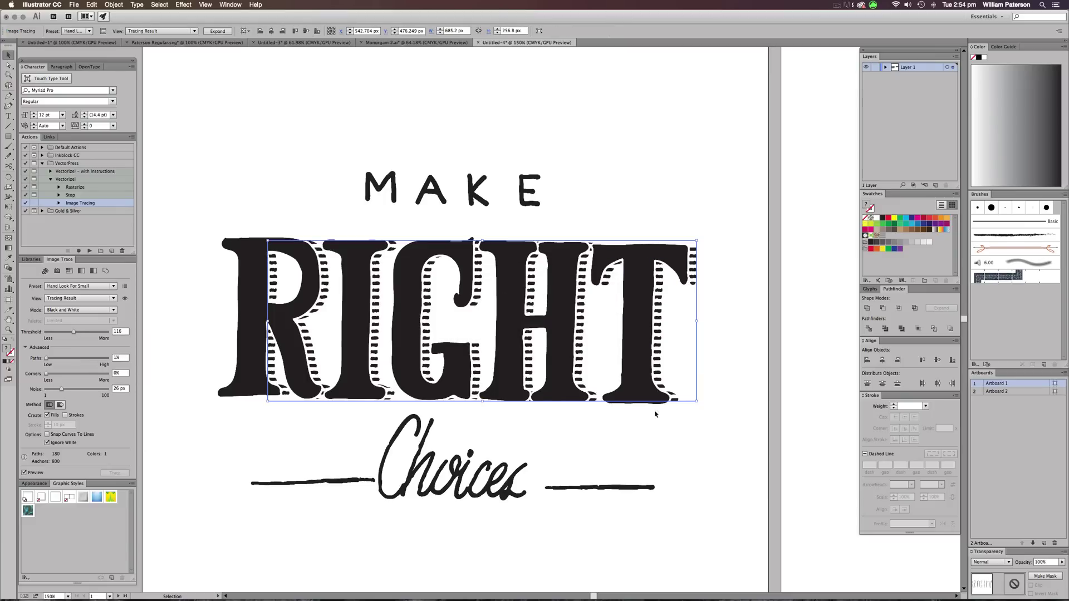
pyautogui.click(296, 171)
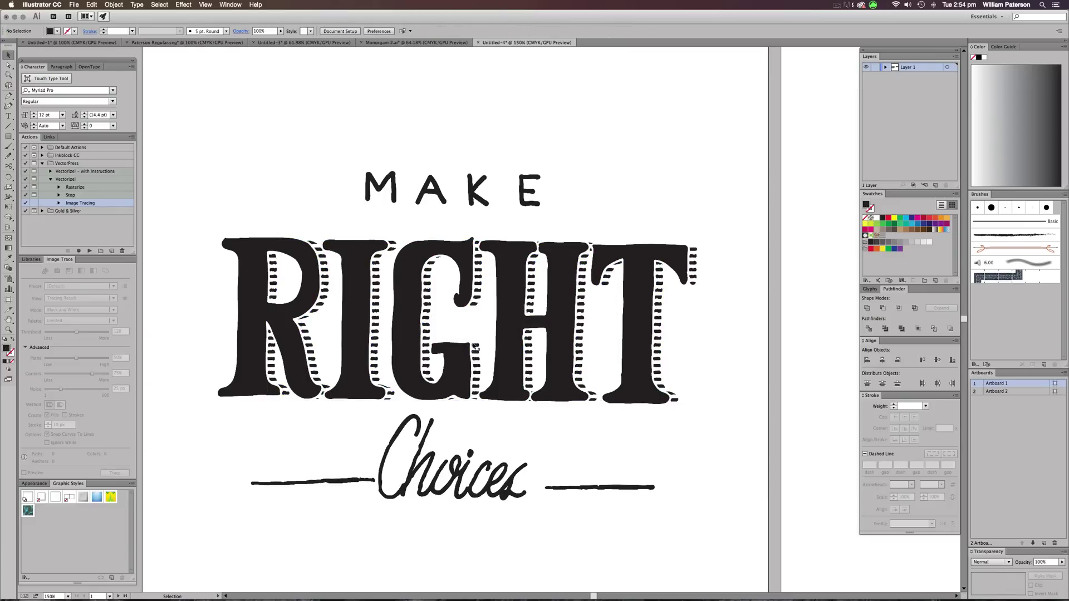
# Examine the hand-drawn look of the shadow lines beside the RIGHT letters up close and in the whole design
pyautogui.press('z')
pyautogui.moveTo(441, 351); pyautogui.dragTo(557, 345)
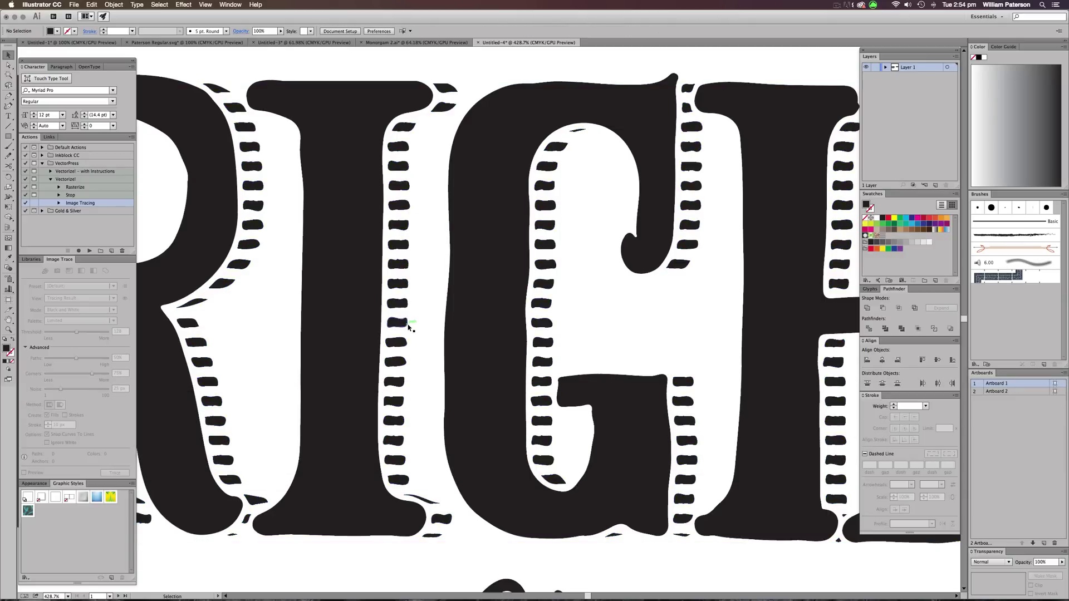
pyautogui.press('super+minus')
pyautogui.press('super+minus')
pyautogui.press('super+minus')
pyautogui.press('super+minus')
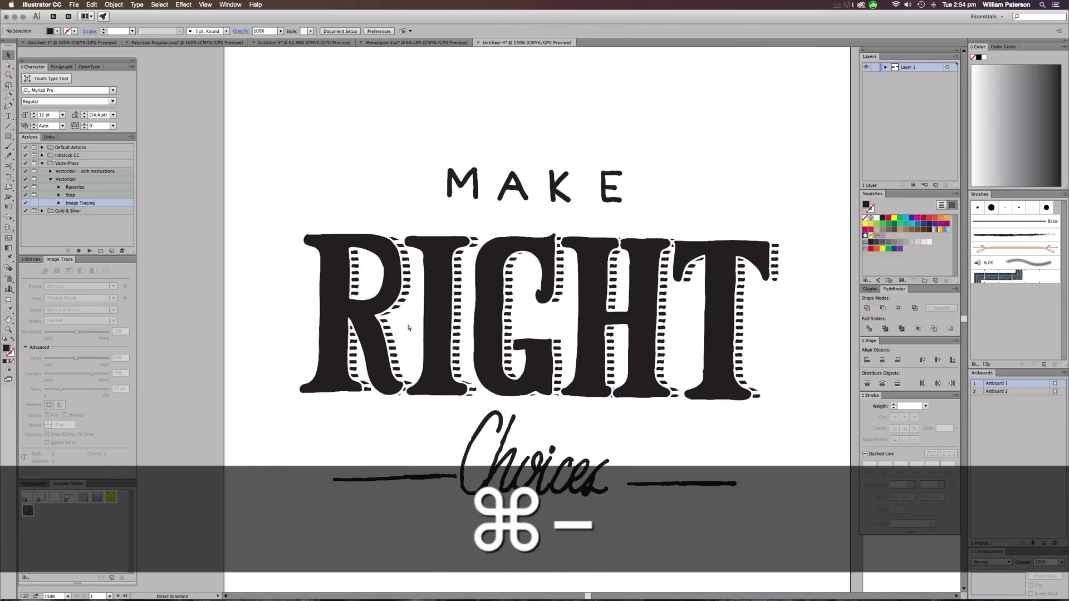
pyautogui.press('super+minus')
pyautogui.moveTo(608, 410); pyautogui.dragTo(576, 405)
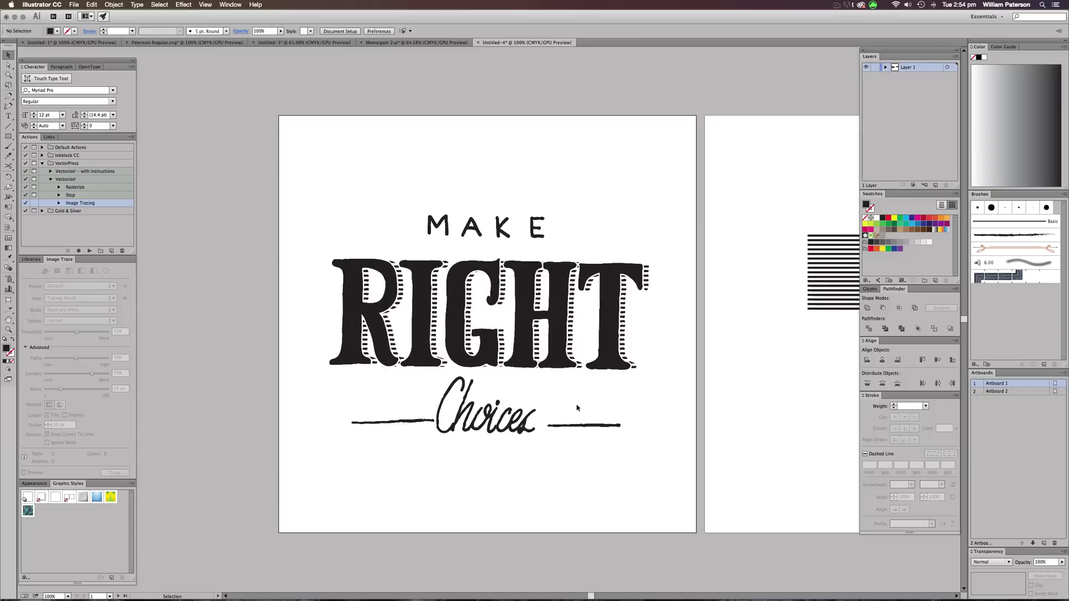
# Place the Artwork 7 graphic from the New Branding library, reposition it over the artboards and delete it
pyautogui.moveTo(663, 224); pyautogui.dragTo(506, 460)
pyautogui.click(484, 495)
pyautogui.click(31, 259)
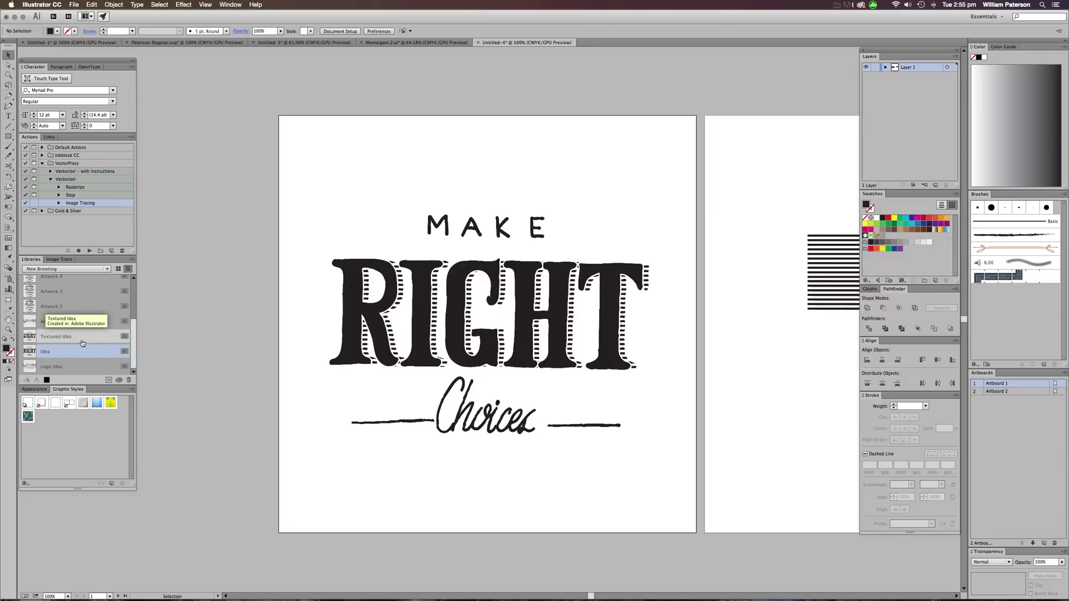
pyautogui.scroll(5, 63, 332)
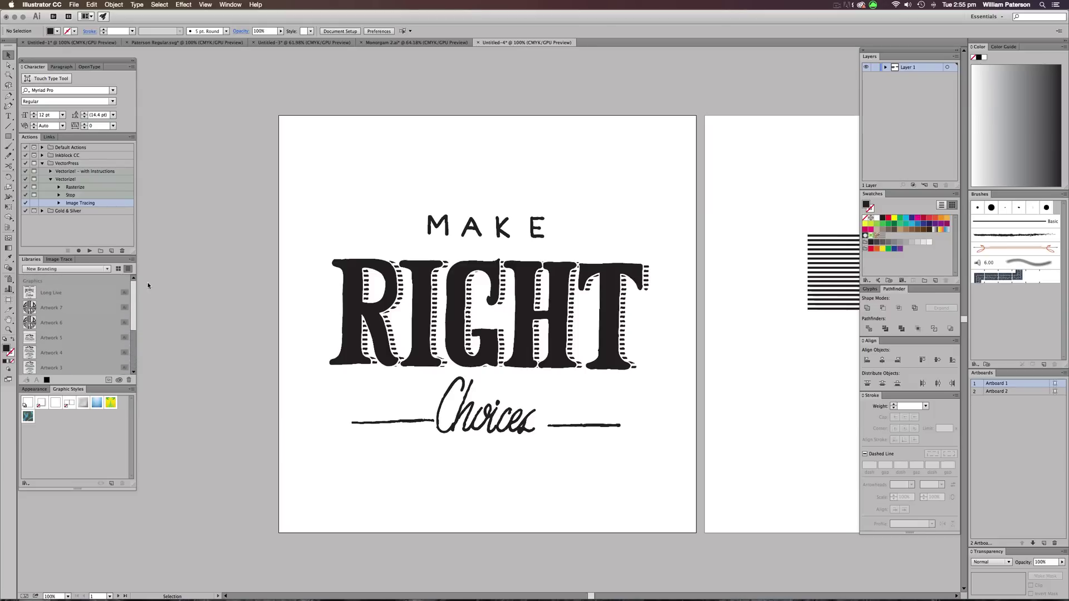
pyautogui.moveTo(100, 307); pyautogui.dragTo(396, 182)
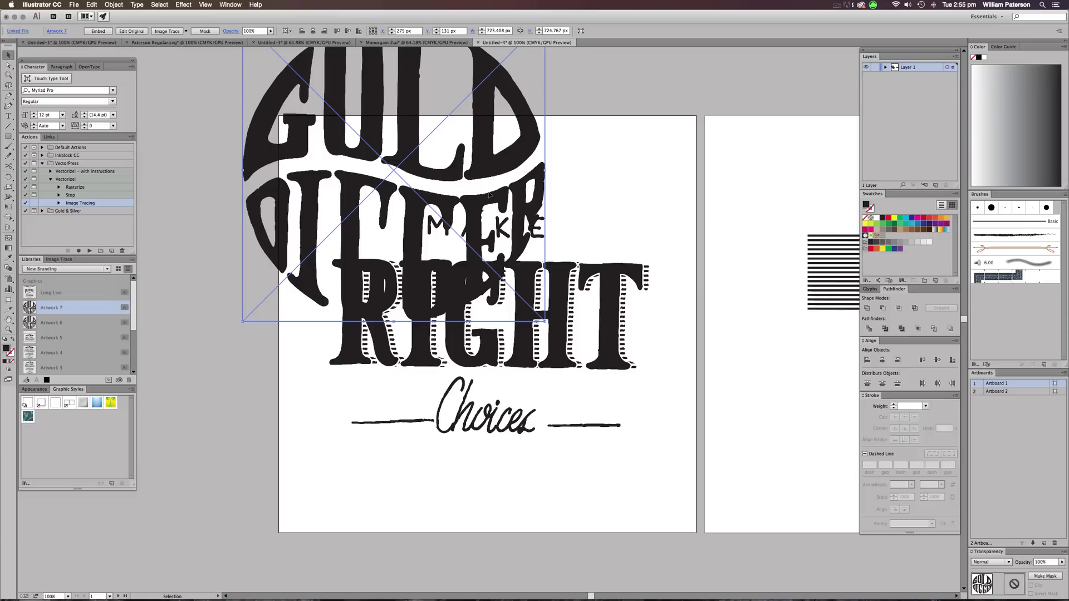
pyautogui.moveTo(531, 157); pyautogui.dragTo(833, 224)
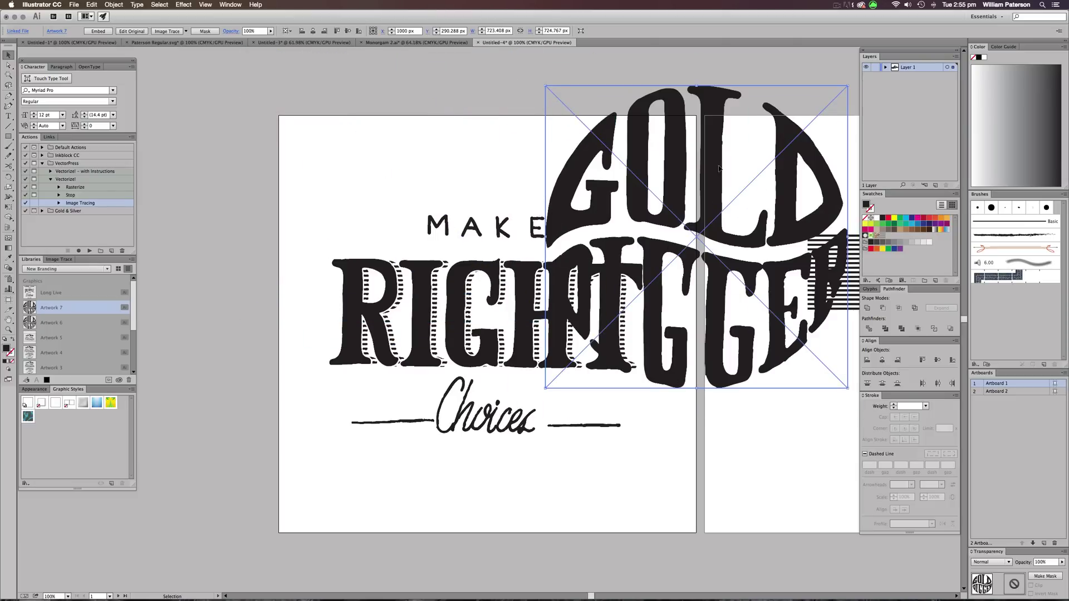
pyautogui.moveTo(740, 178); pyautogui.dragTo(718, 115)
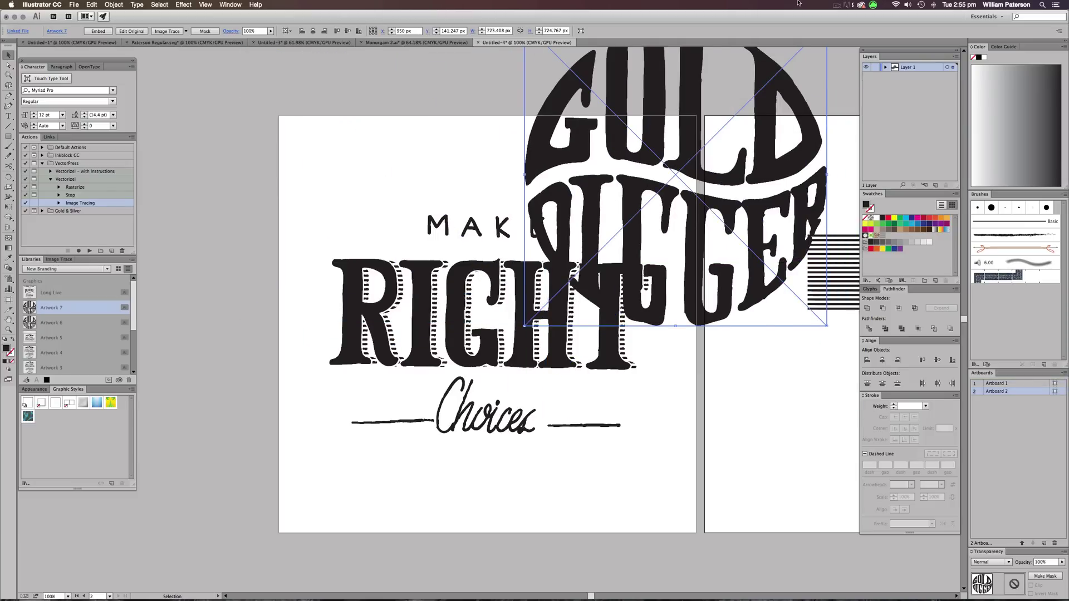
pyautogui.press('Delete')
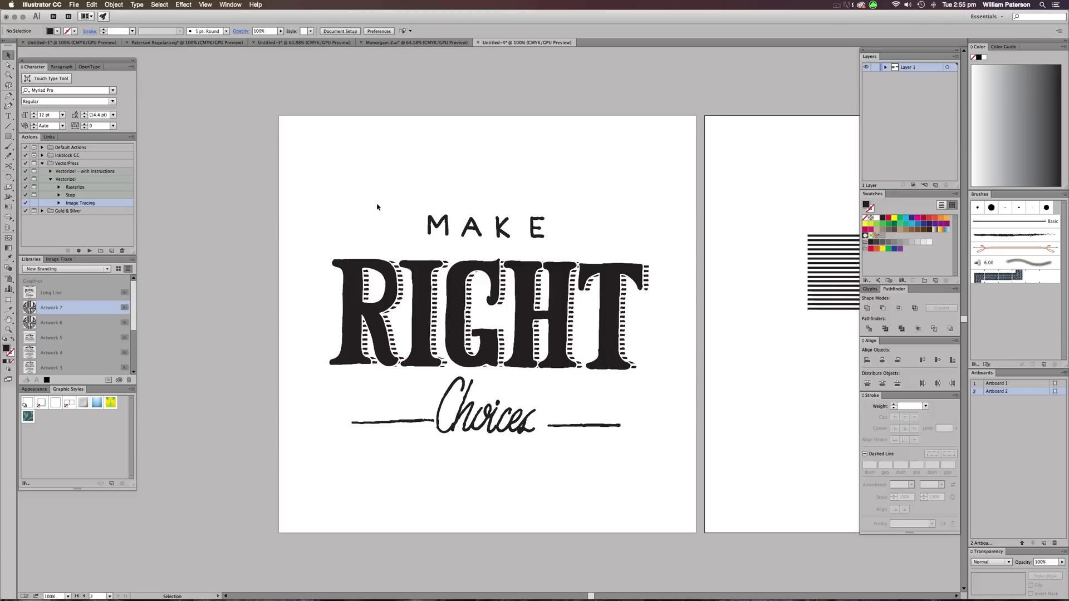
# Switch to the Paterson Regular.svg document and examine its alphabet, selecting all the letter outlines and deselecting them
pyautogui.click(204, 43)
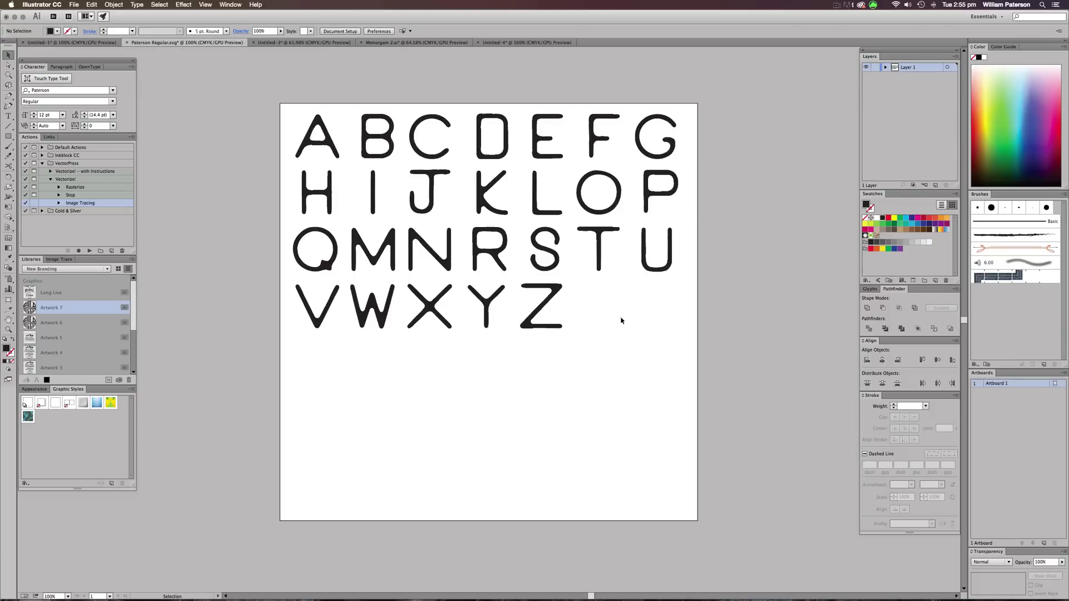
pyautogui.moveTo(755, 314); pyautogui.dragTo(743, 381)
pyautogui.click(745, 382)
pyautogui.click(549, 267)
pyautogui.click(635, 376)
pyautogui.press('super+a')
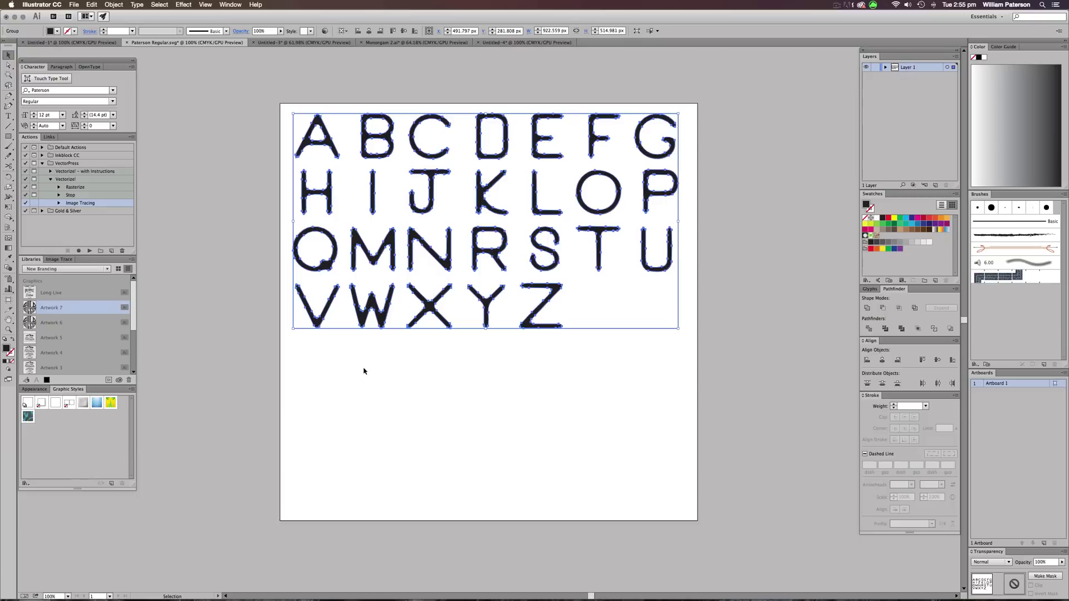
pyautogui.click(324, 397)
# Switch to the Untitled-1 document and examine the eye illustration and hand-drawn alphabets on its artboards
pyautogui.click(72, 43)
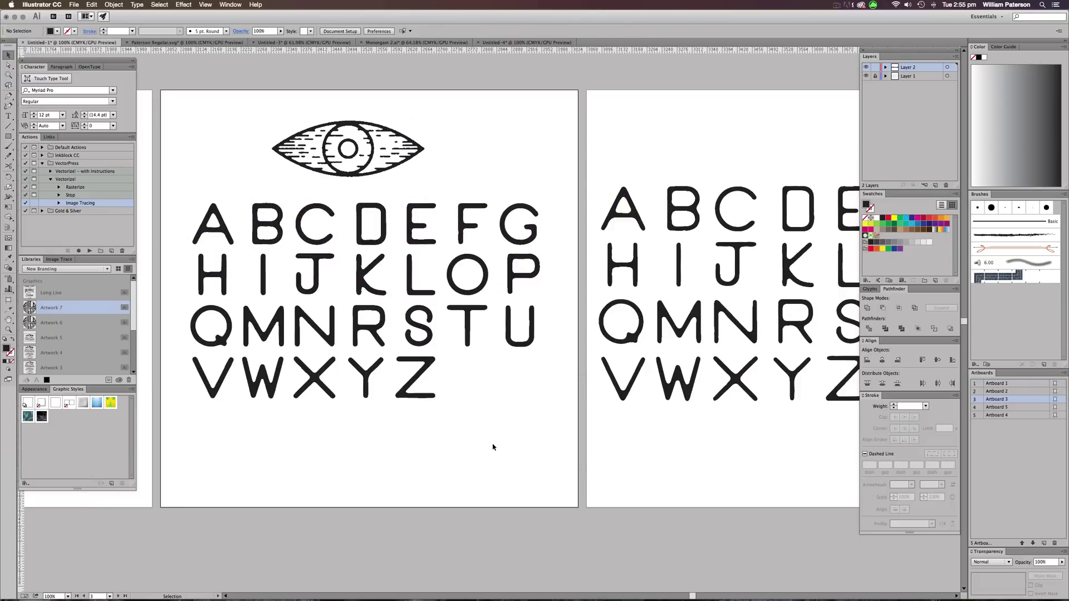
pyautogui.press('super+a')
pyautogui.click(473, 388)
# Go back through the alphabet and RIGHT lettering documents and view the plain and textured marks in the monogram document
pyautogui.click(222, 42)
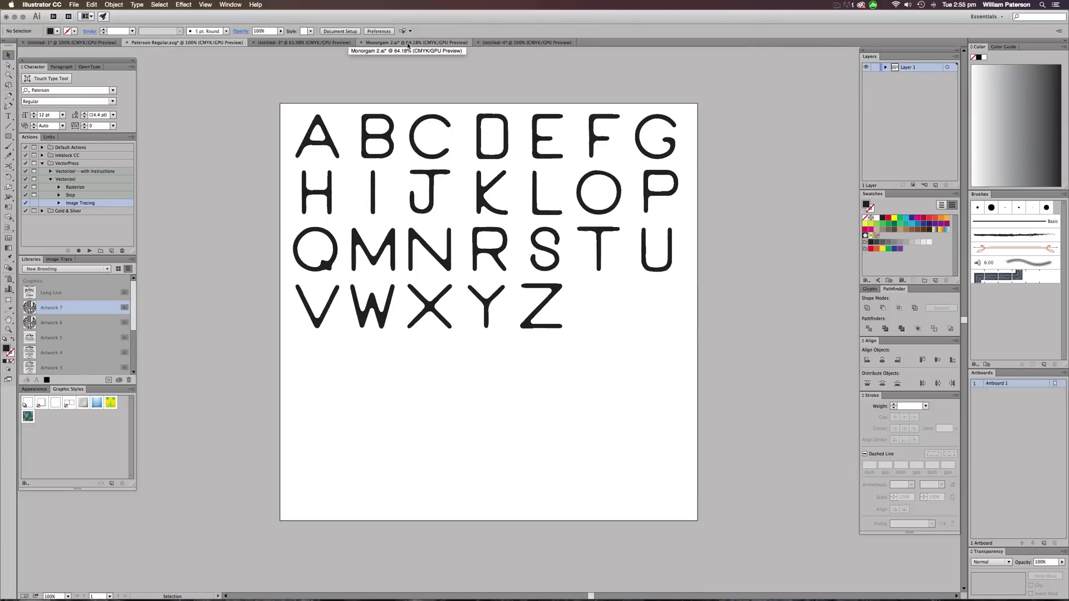
pyautogui.click(524, 43)
pyautogui.click(434, 46)
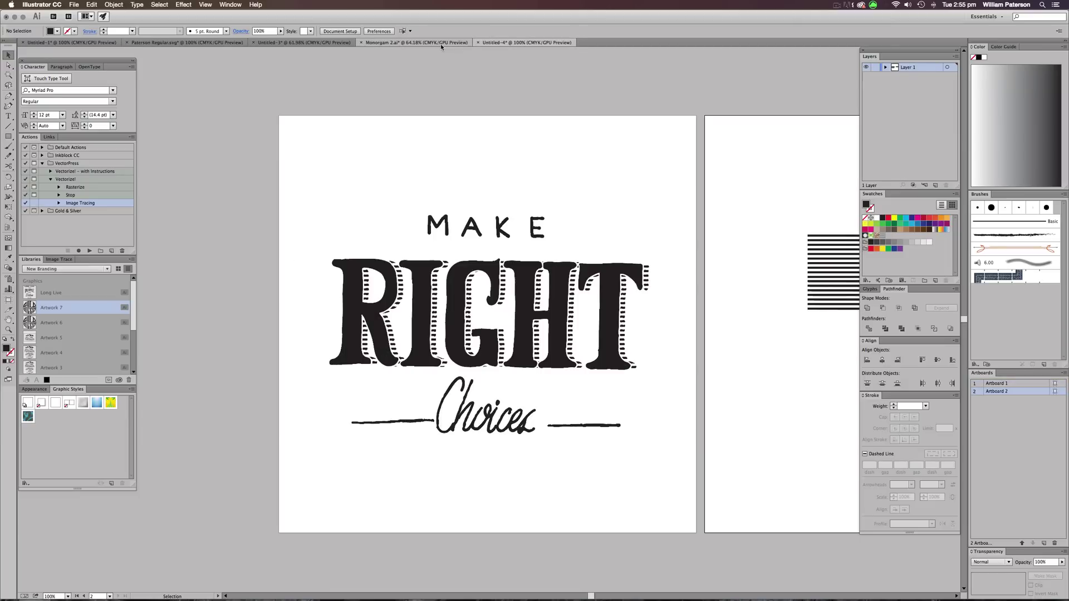
# Switch to the Untitled-3 document and inspect the top text line on the white artboard as live, editable type
pyautogui.click(335, 43)
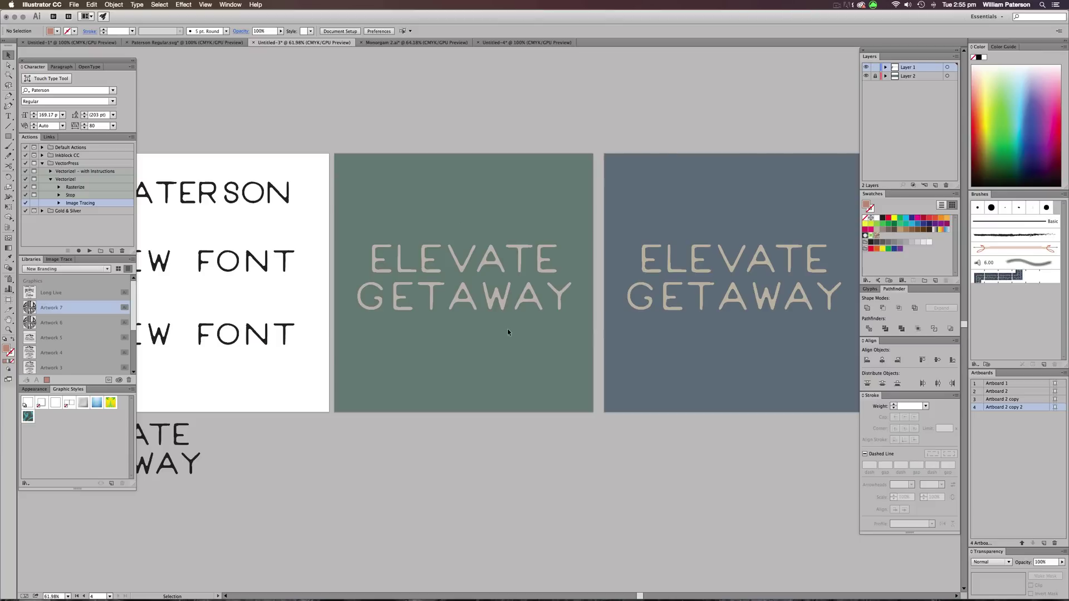
pyautogui.click(503, 306)
pyautogui.click(532, 356)
pyautogui.moveTo(532, 355); pyautogui.dragTo(486, 211)
pyautogui.moveTo(476, 314); pyautogui.dragTo(643, 342)
pyautogui.doubleClick(373, 219)
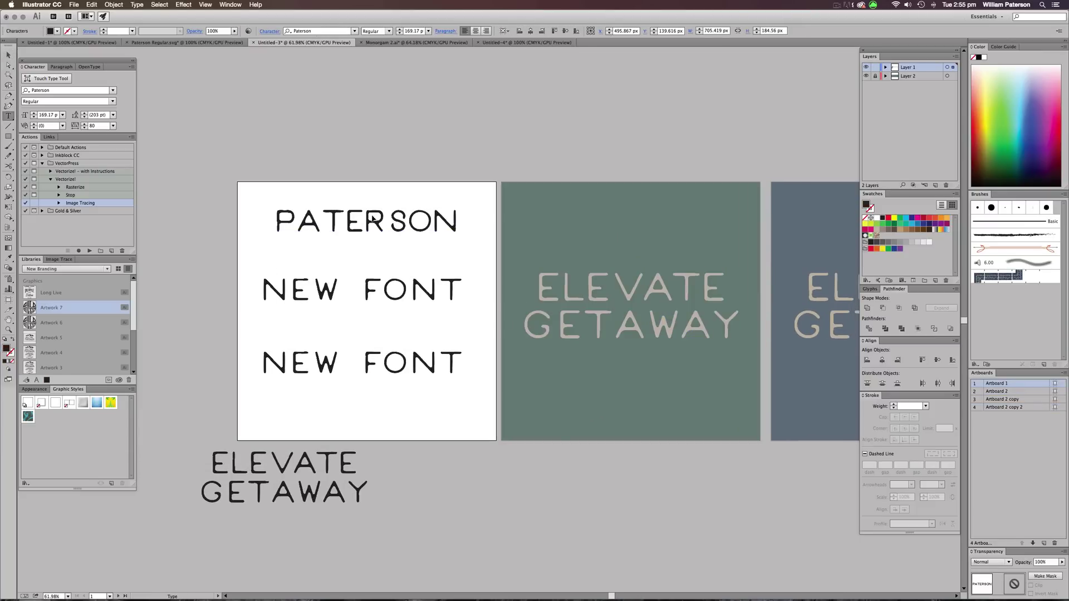
pyautogui.press('super+Return')
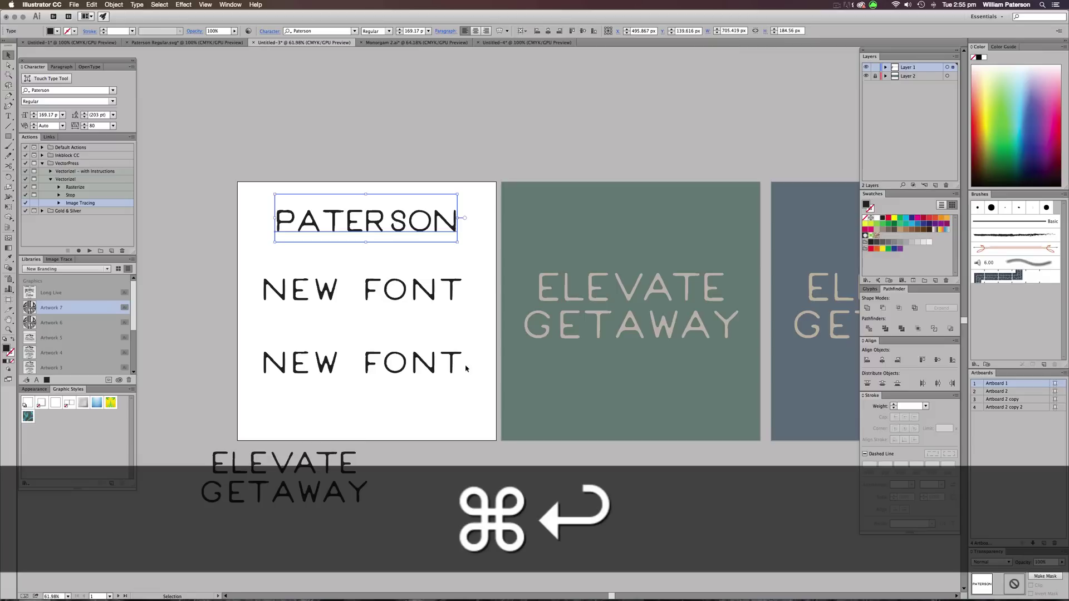
# Look over the ELEVATE GETAWAY type samples on the coloured artboards and return to the white artboard
pyautogui.moveTo(700, 451); pyautogui.dragTo(496, 424)
pyautogui.moveTo(556, 461); pyautogui.dragTo(430, 398)
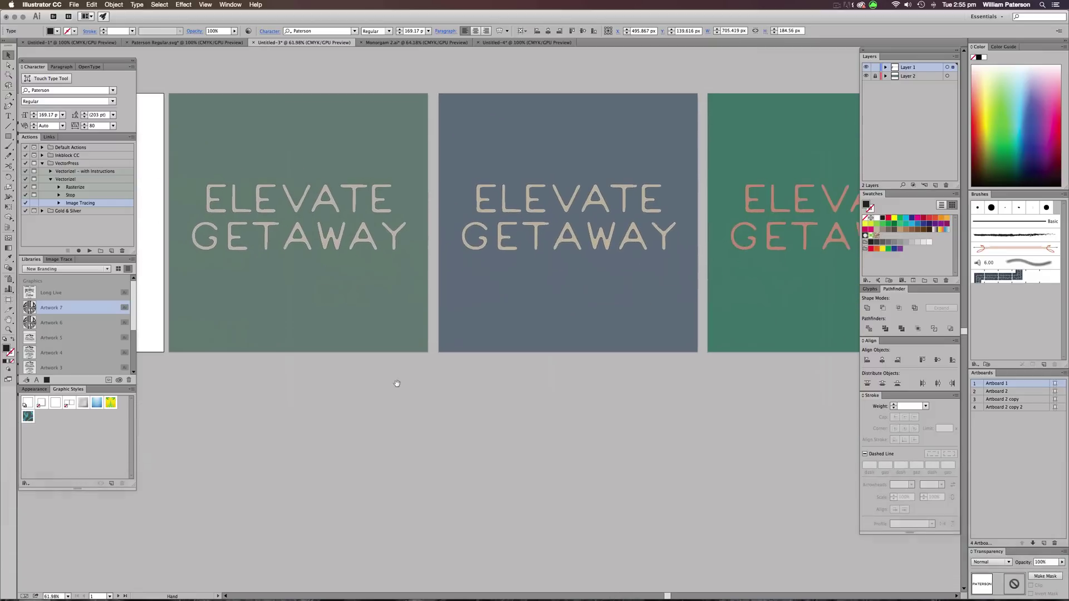
pyautogui.moveTo(600, 375); pyautogui.dragTo(455, 370)
pyautogui.moveTo(659, 230); pyautogui.dragTo(528, 278)
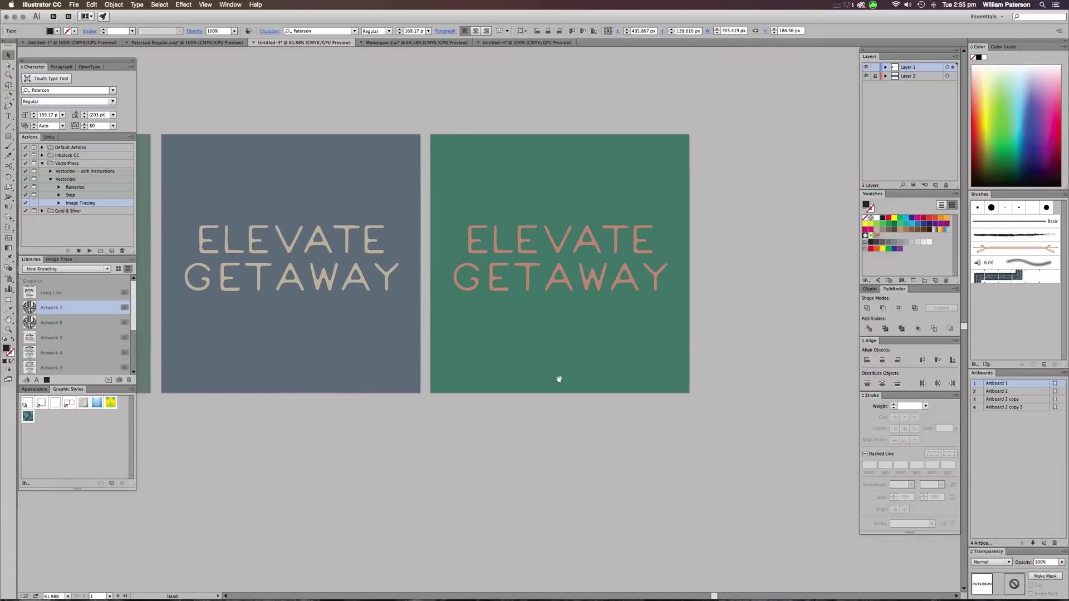
pyautogui.moveTo(565, 375); pyautogui.dragTo(662, 463)
pyautogui.moveTo(504, 461); pyautogui.dragTo(759, 439)
pyautogui.moveTo(711, 463); pyautogui.dragTo(709, 444)
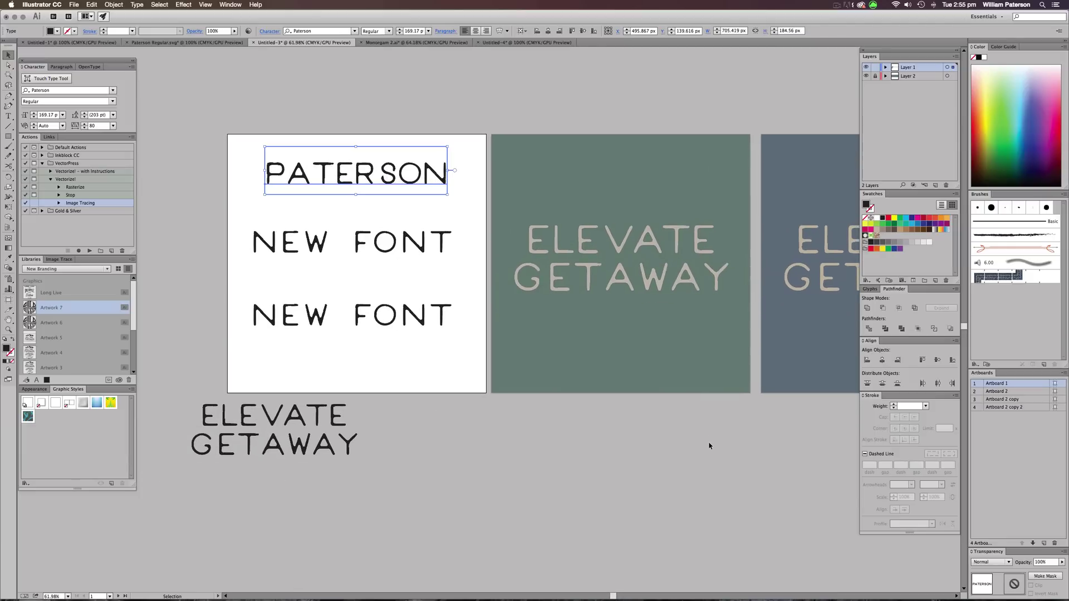